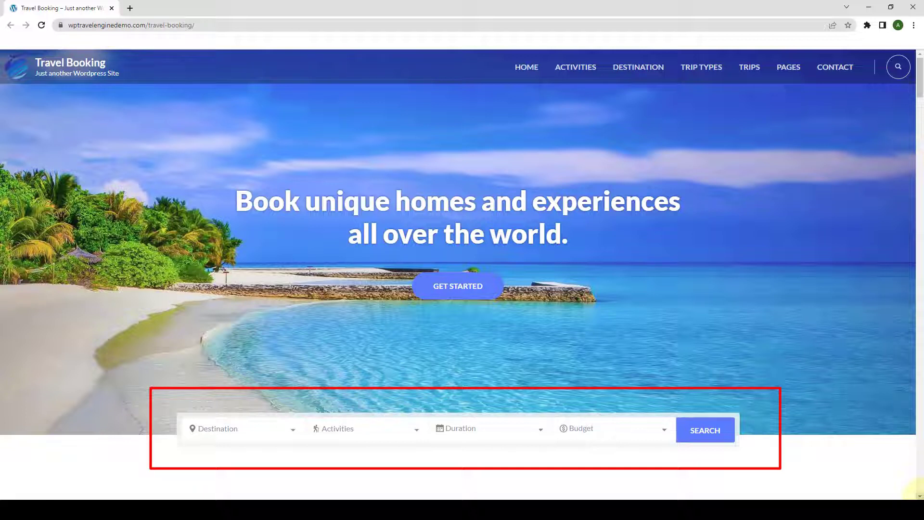
Open the Trip Listing page and scroll through its Destination, Price, Duration, Activities and Trip Types filters.
left_click(750, 70)
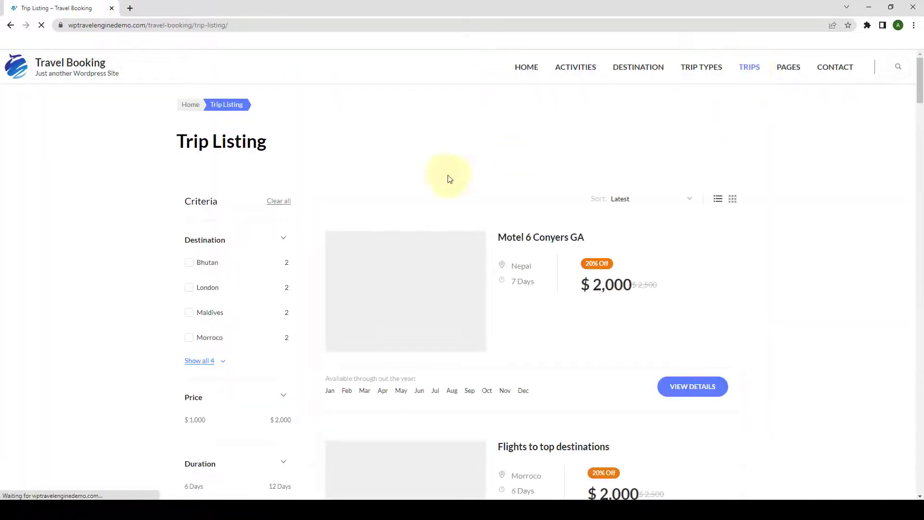
scroll(513, 188, "down", 10)
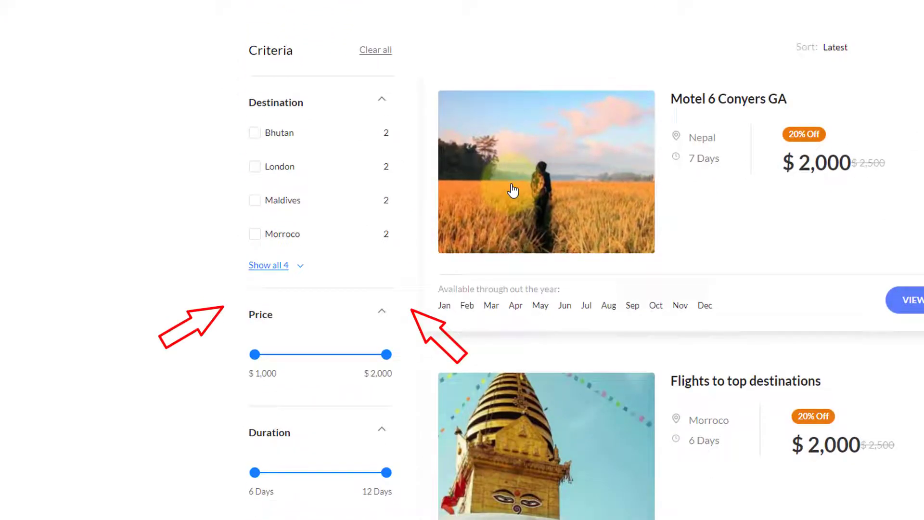
scroll(511, 188, "down", 5)
scroll(511, 187, "up", 13)
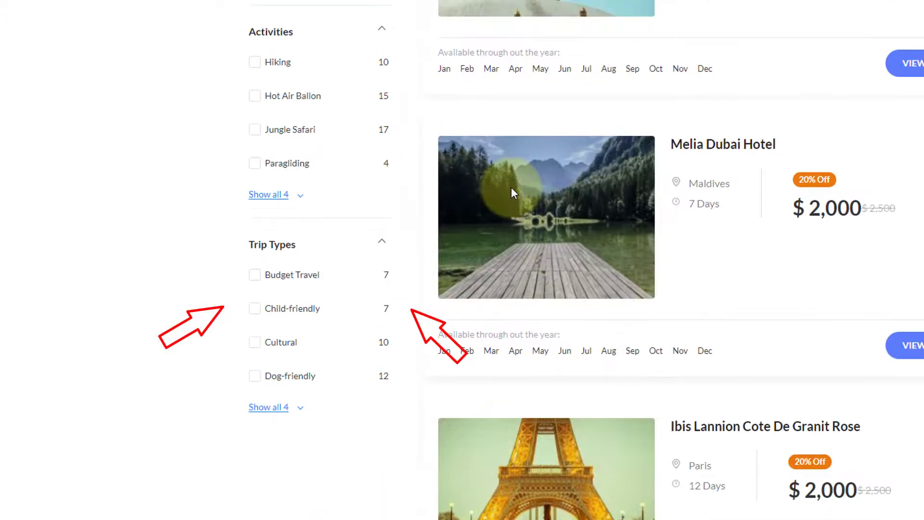
scroll(512, 195, "up", 3)
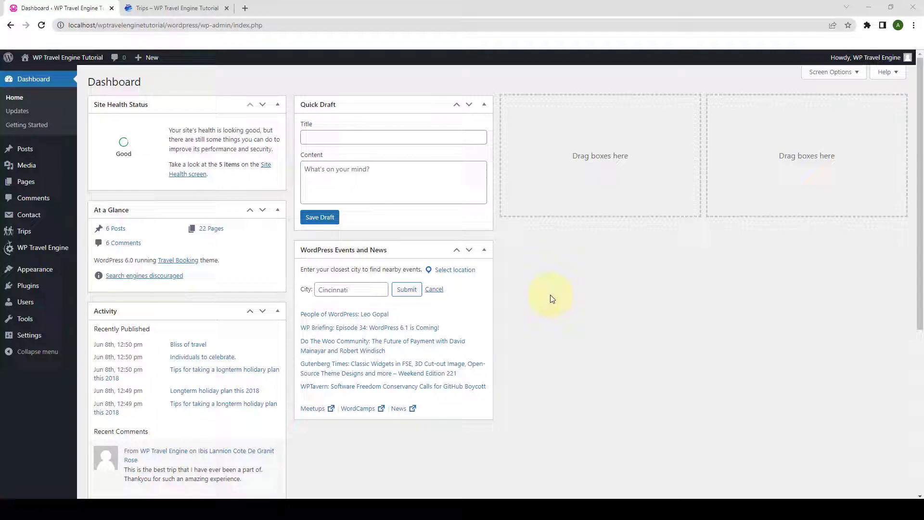
Open WP Travel Engine Settings at Extensions › Trip Search to view its Hide toggles.
mouse_move(75, 255)
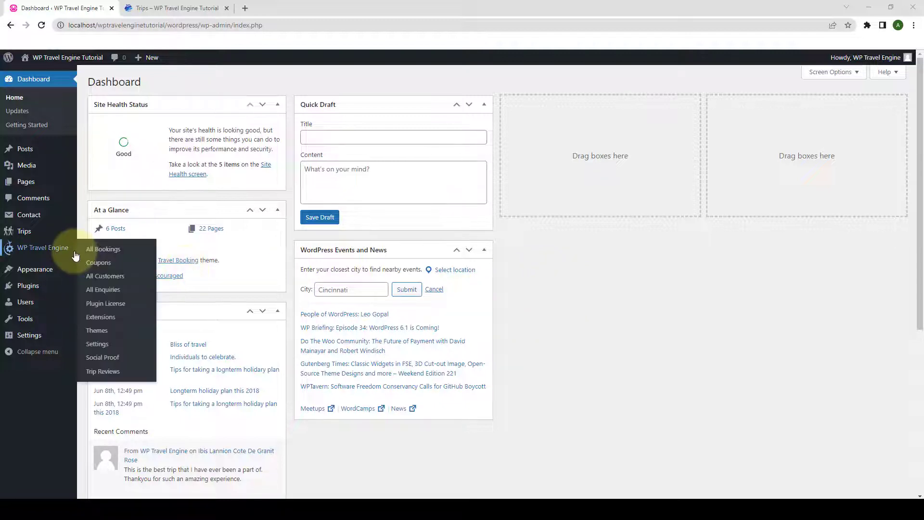
left_click(106, 344)
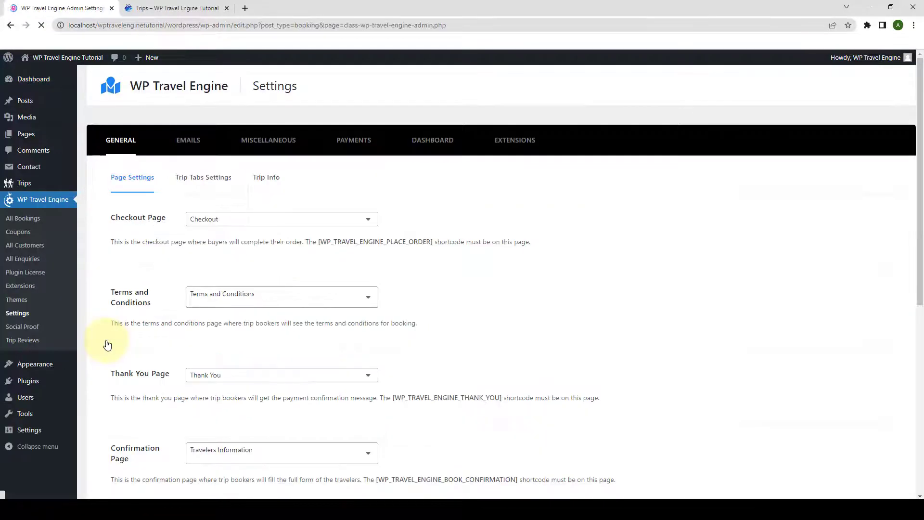
left_click(509, 142)
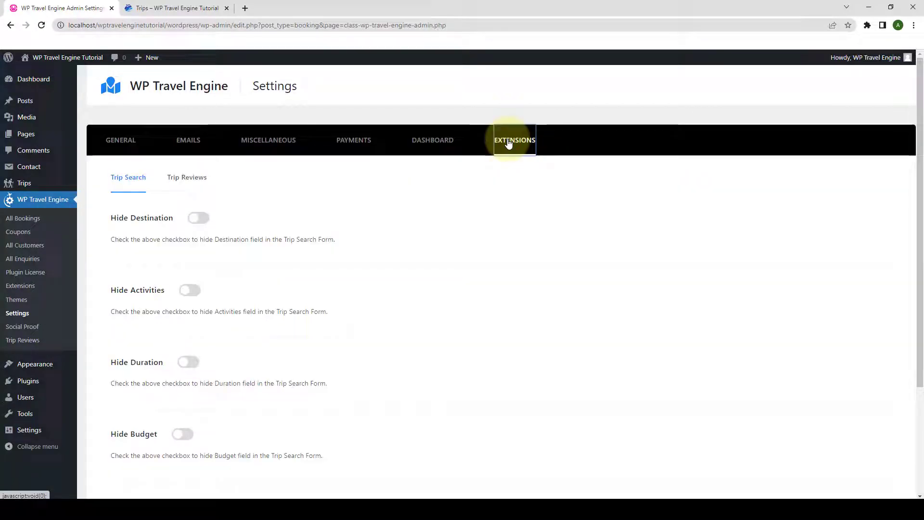
left_click(198, 219)
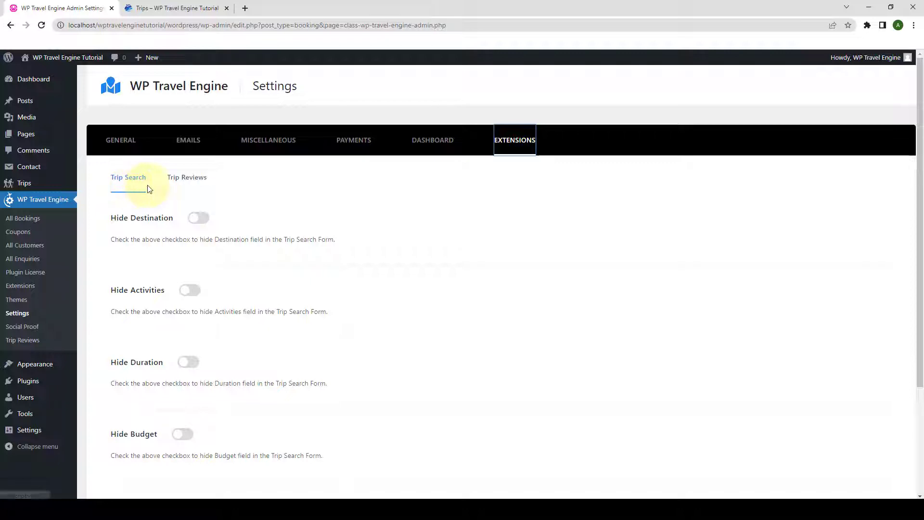
scroll(177, 299, "down", 1)
scroll(168, 337, "up", 1)
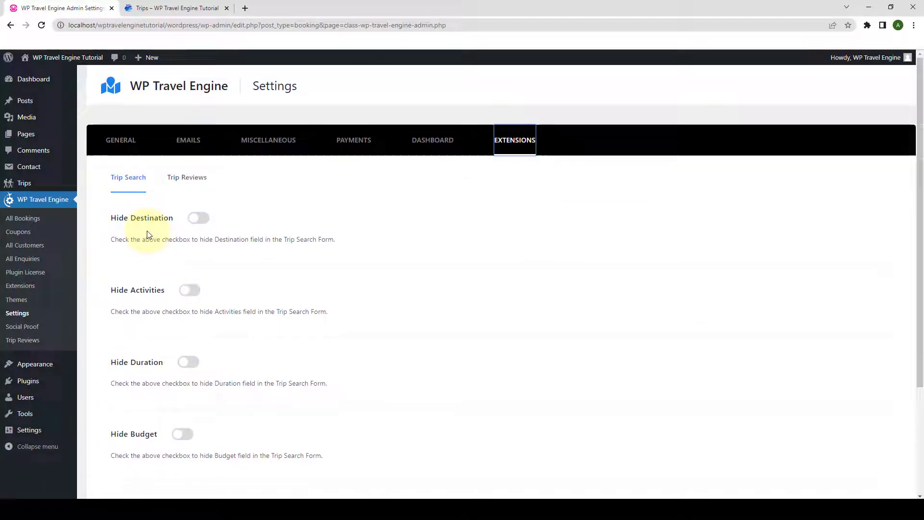
Compare the Trip Listing page's filters with the Trip Search settings, all Hide options off.
left_click(166, 8)
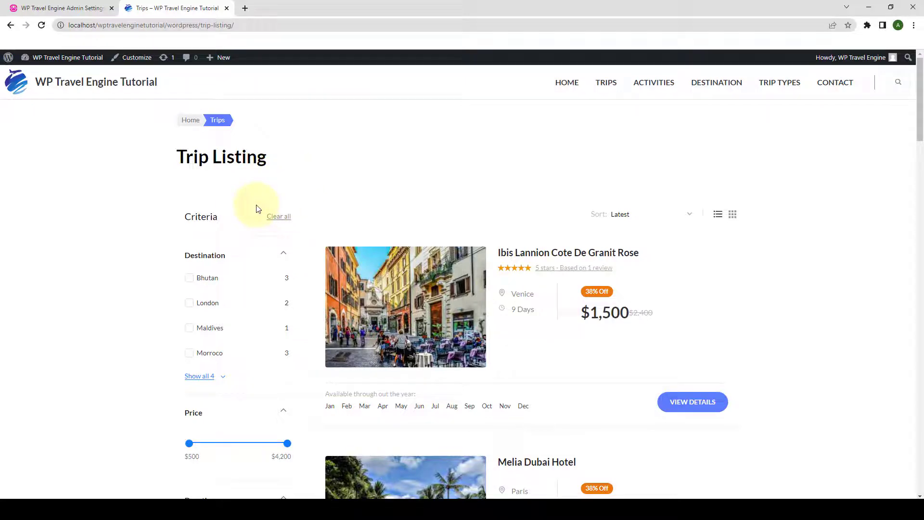
scroll(250, 241, "down", 2)
scroll(246, 269, "down", 2)
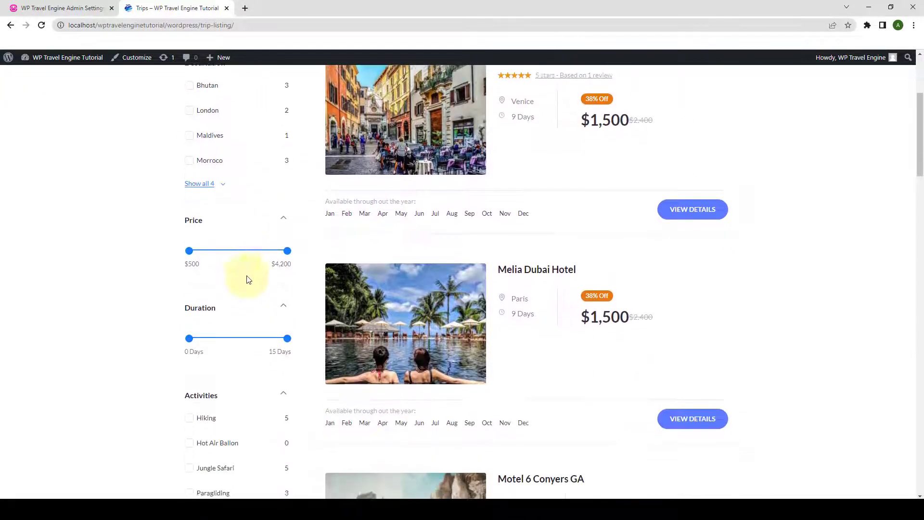
scroll(248, 280, "down", 6)
scroll(248, 369, "up", 6)
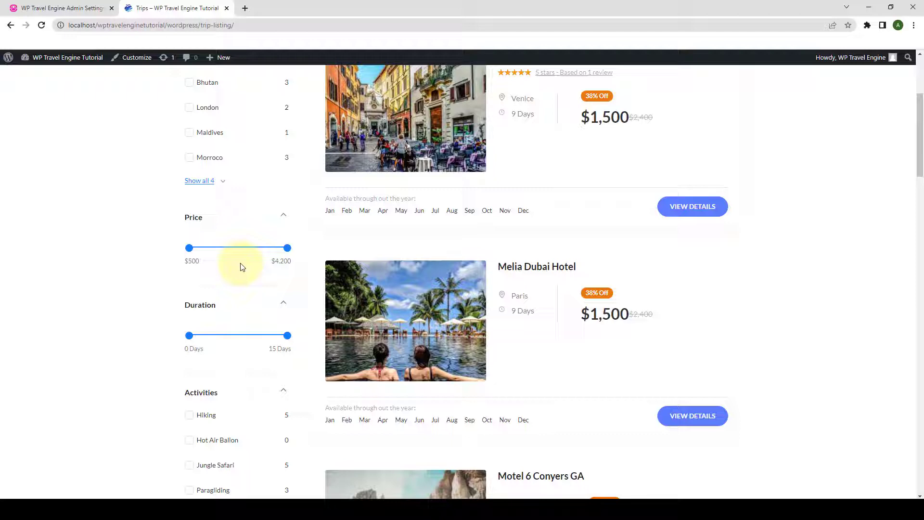
scroll(245, 213, "up", 4)
scroll(248, 211, "down", 2)
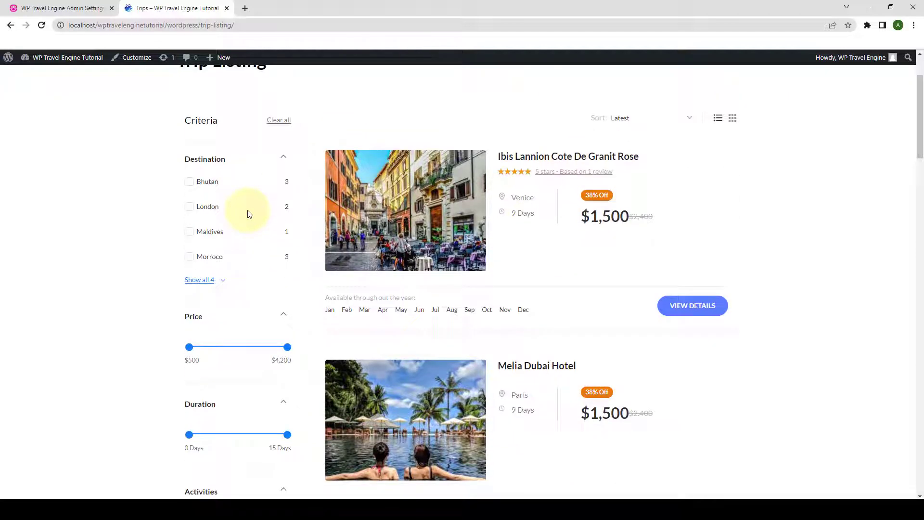
left_click(89, 12)
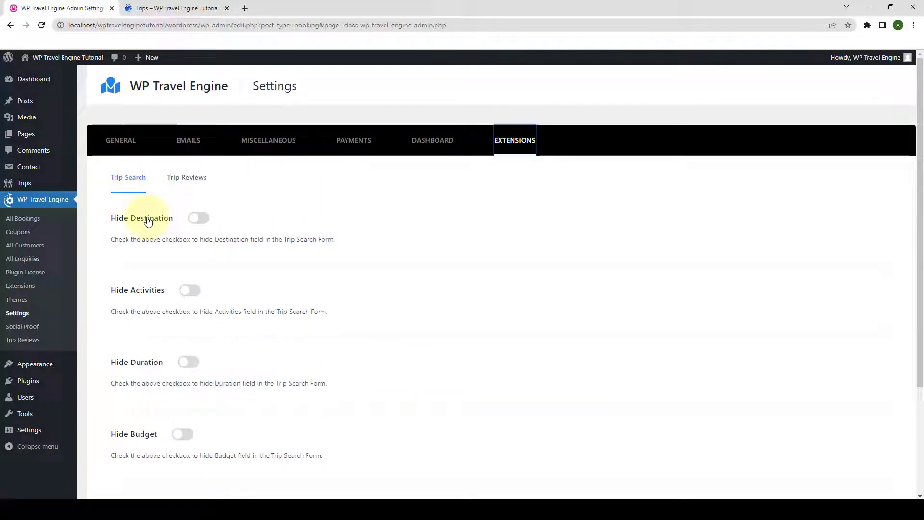
left_click(152, 10)
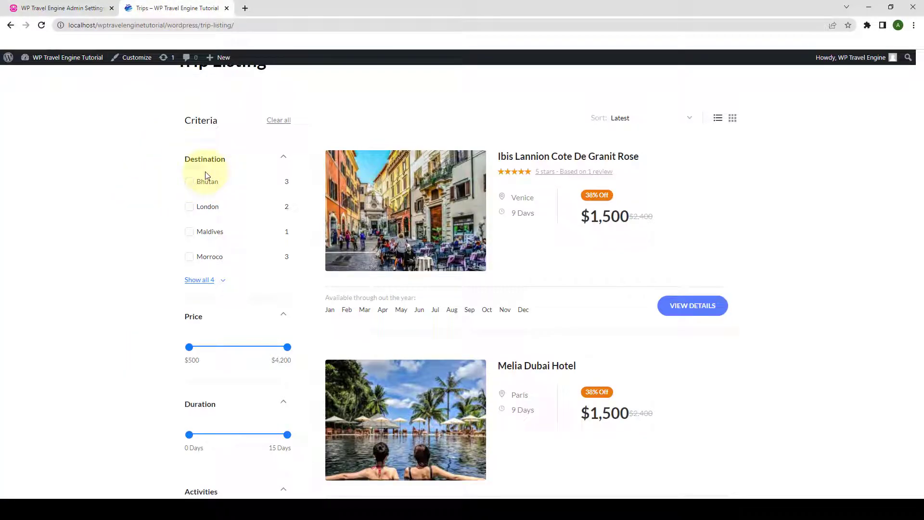
Switch on Hide Destination and save the Trip Search settings.
left_click(85, 8)
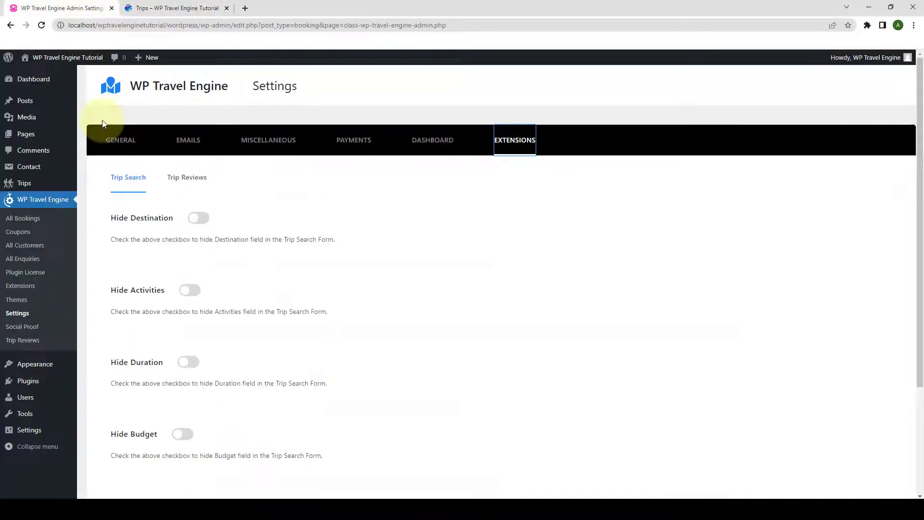
left_click(199, 219)
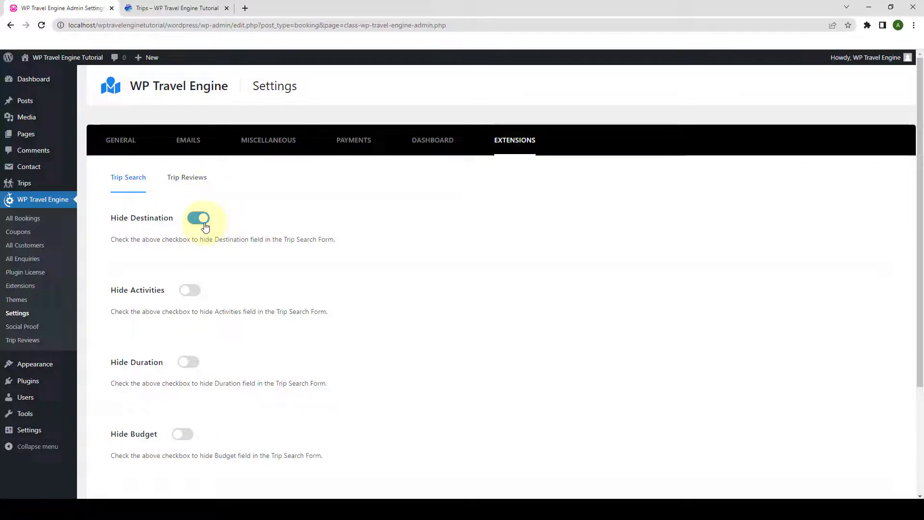
scroll(515, 299, "down", 3)
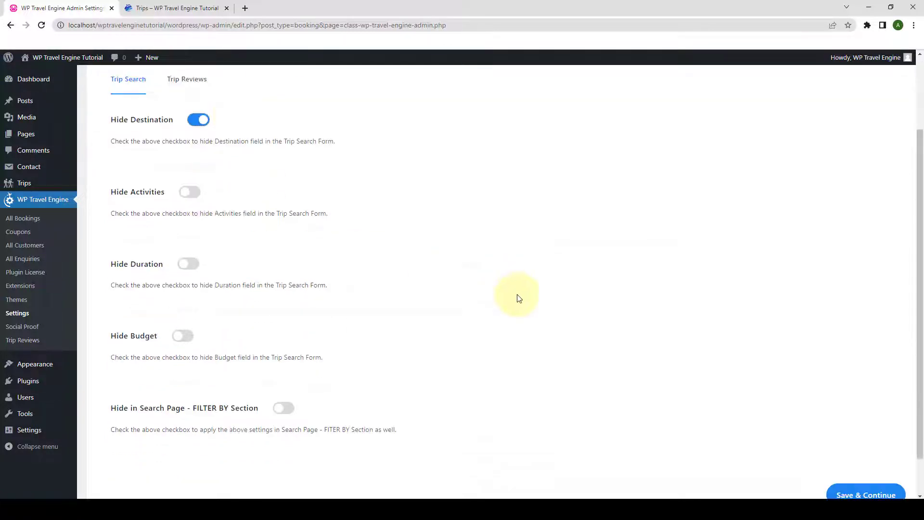
left_click(859, 448)
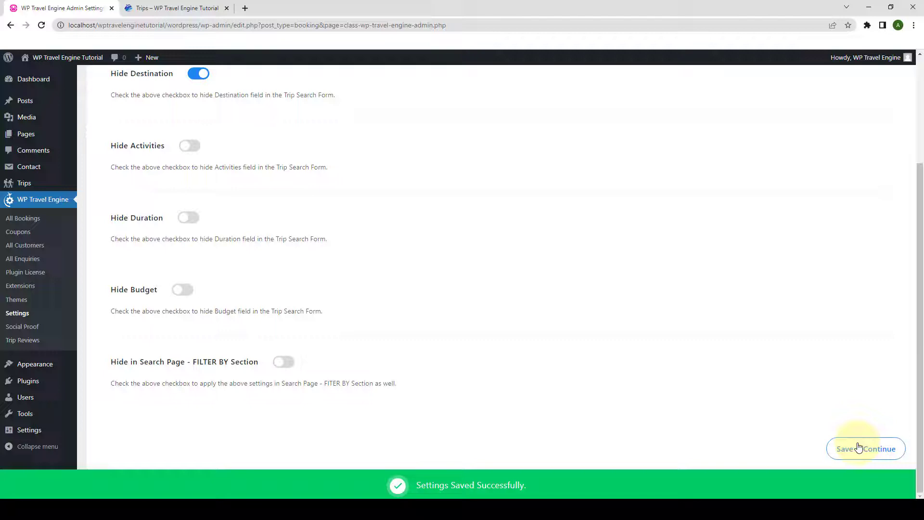
Reload the Trip Listing to confirm the Destination filter is gone.
left_click(167, 7)
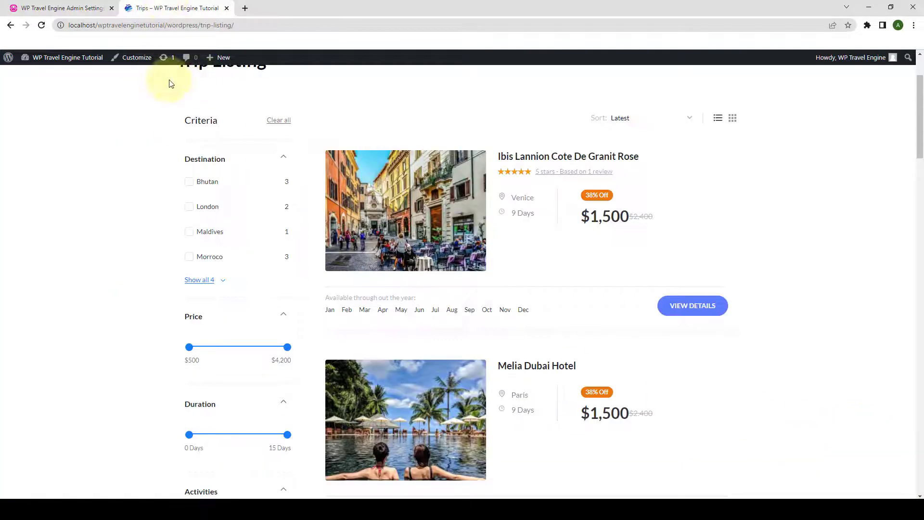
left_click(42, 25)
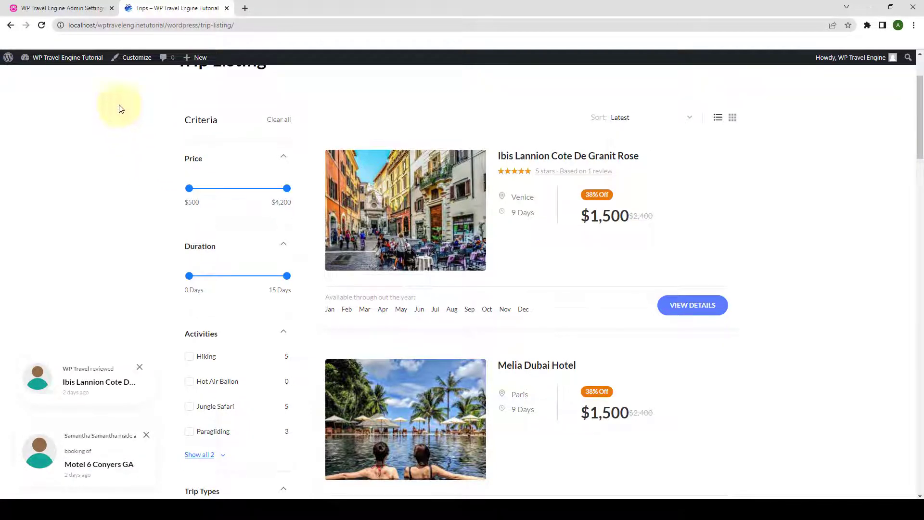
left_click(72, 9)
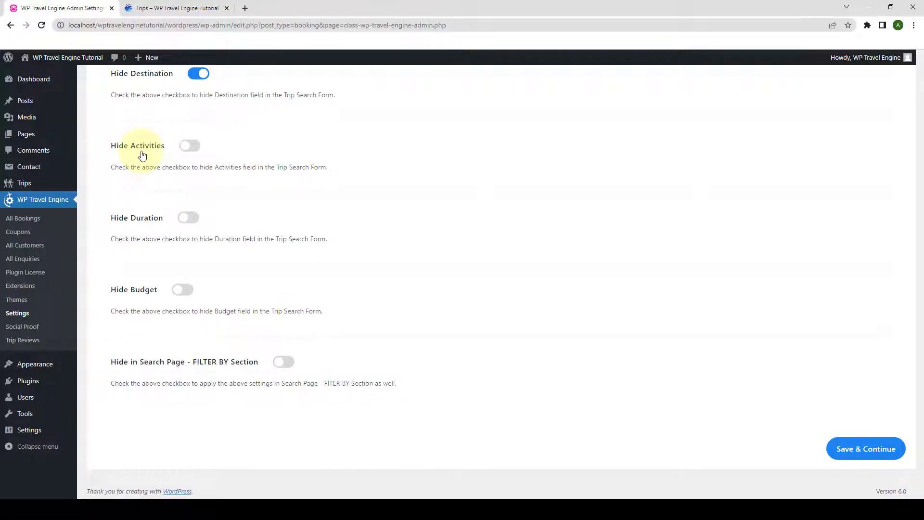
Switch on Hide Duration and Hide Activities and save the settings.
left_click_drag(106, 226, 200, 230)
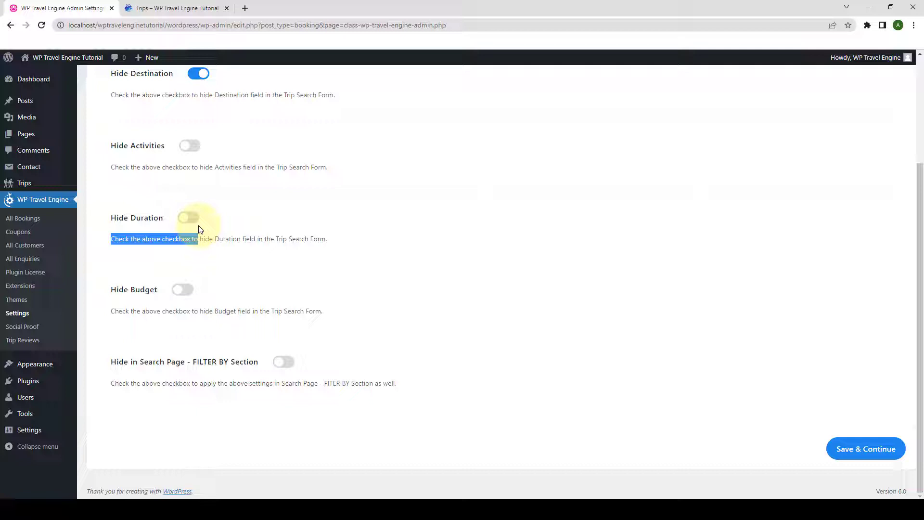
left_click(190, 217)
left_click(190, 146)
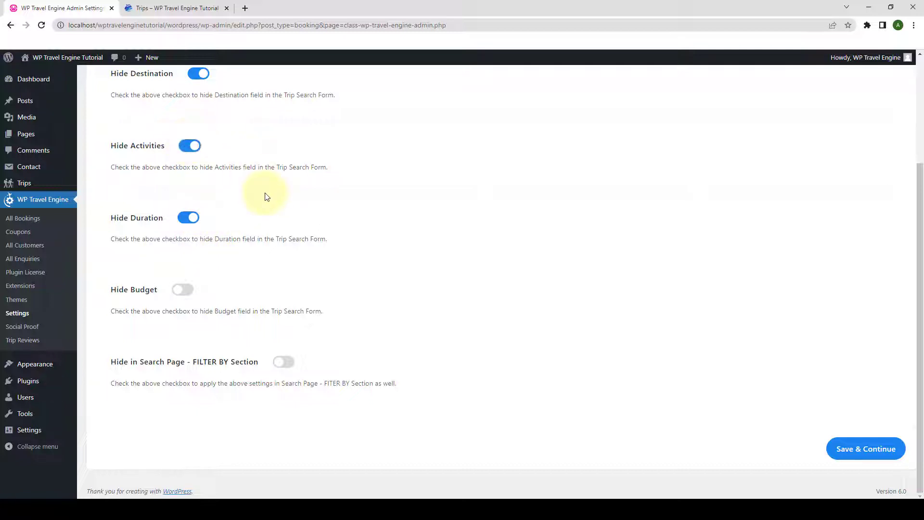
left_click(857, 450)
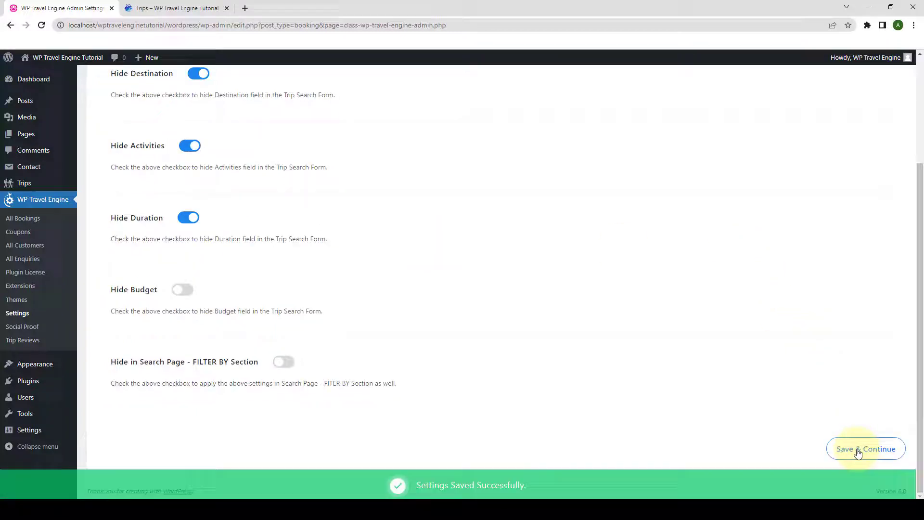
Reload the Trip Listing to check that only Price and Trip Types filters remain.
left_click(195, 7)
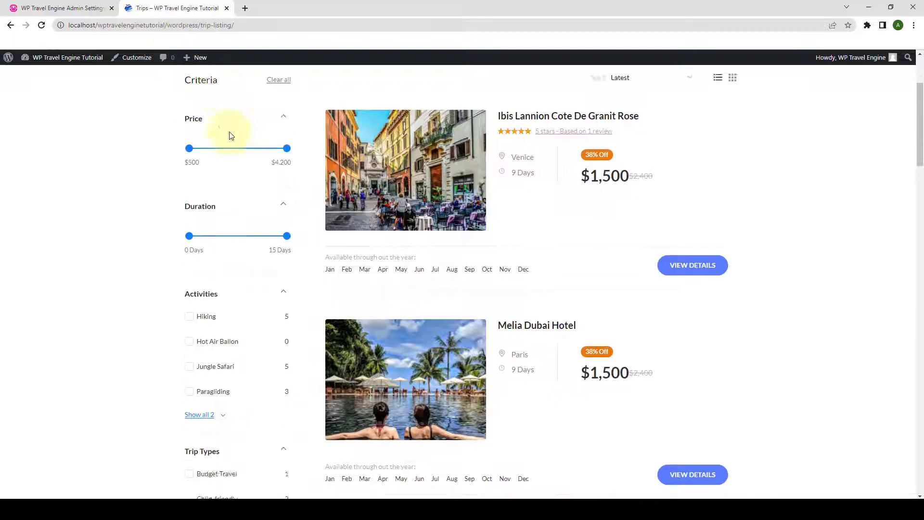
scroll(229, 136, "down", 3)
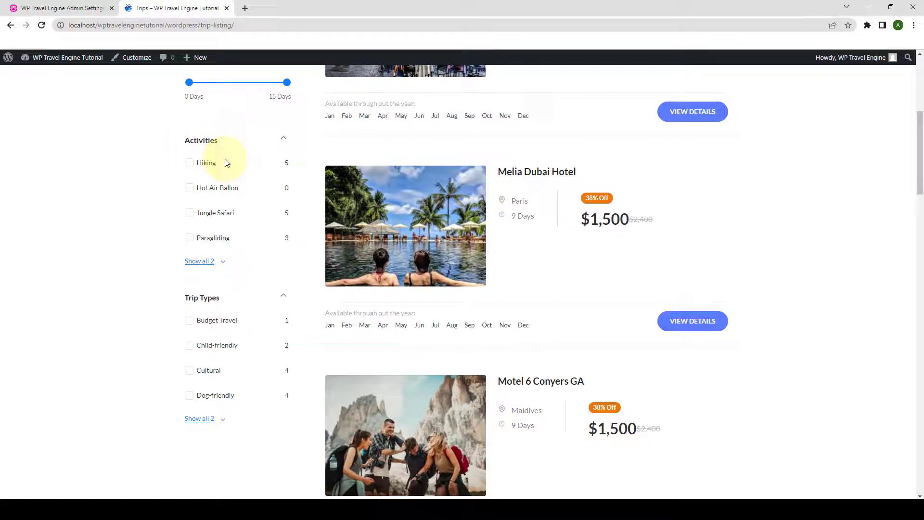
scroll(227, 162, "up", 1)
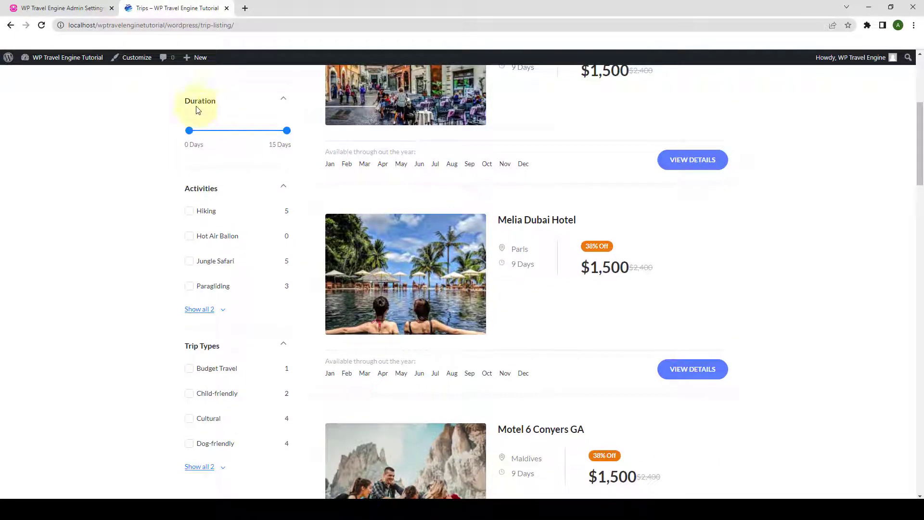
left_click(41, 25)
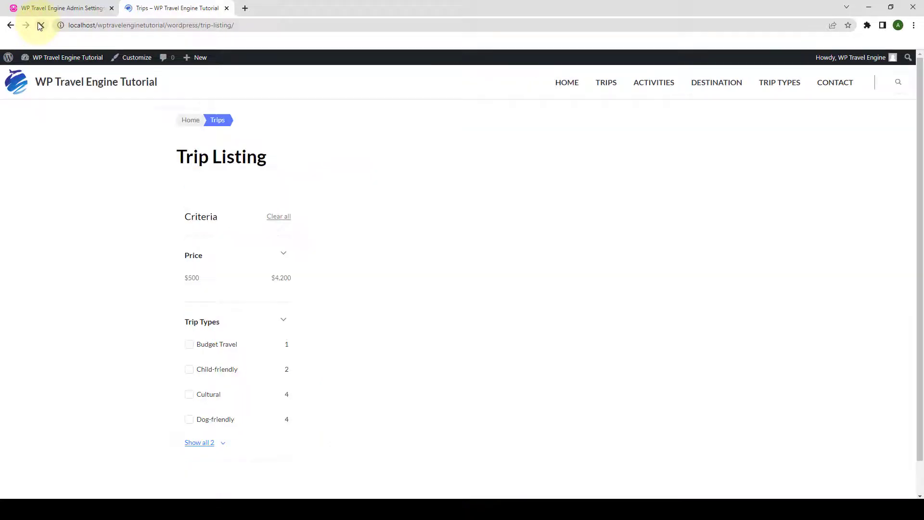
scroll(236, 231, "up", 2)
scroll(239, 226, "up", 1)
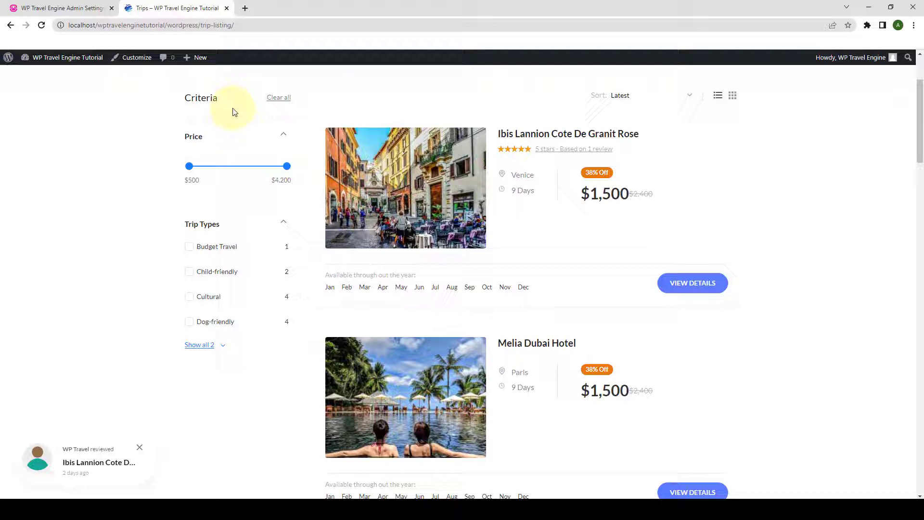
Switch off Hide Activities and Hide Destination and save the Trip Search settings.
left_click(98, 5)
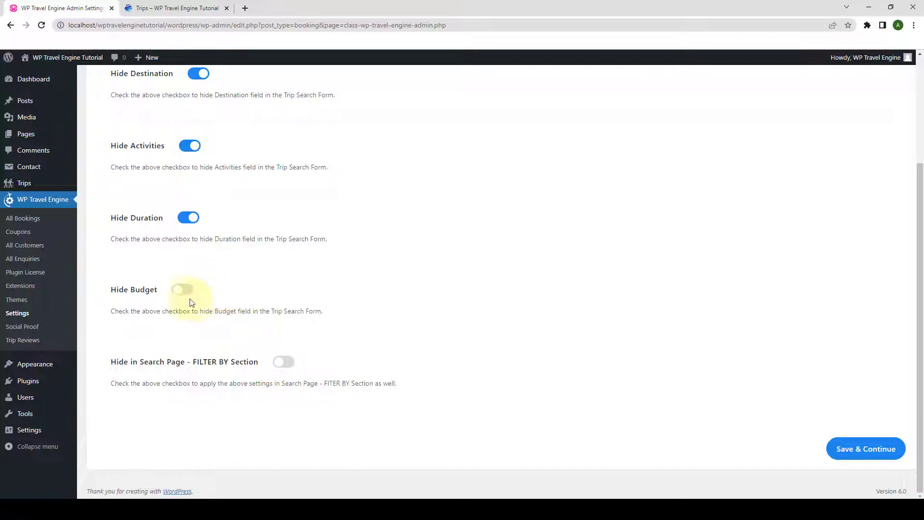
scroll(201, 289, "up", 1)
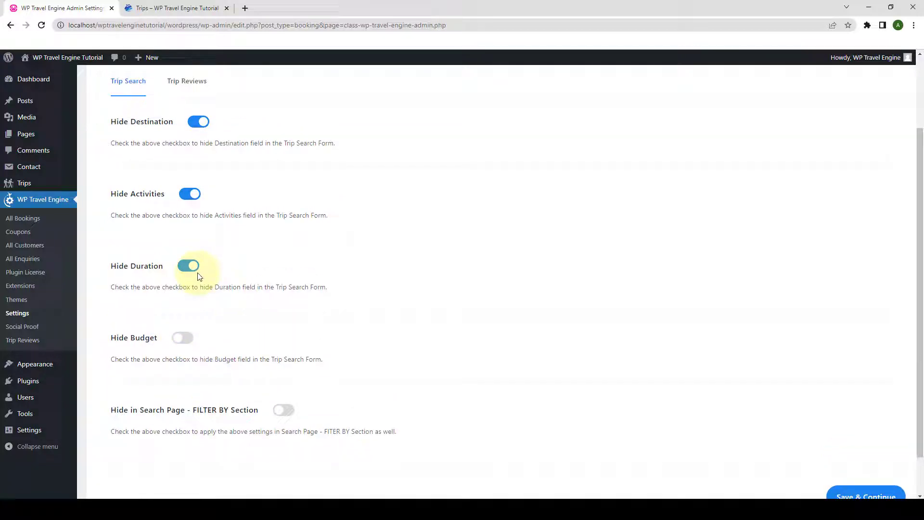
left_click(190, 195)
left_click(198, 123)
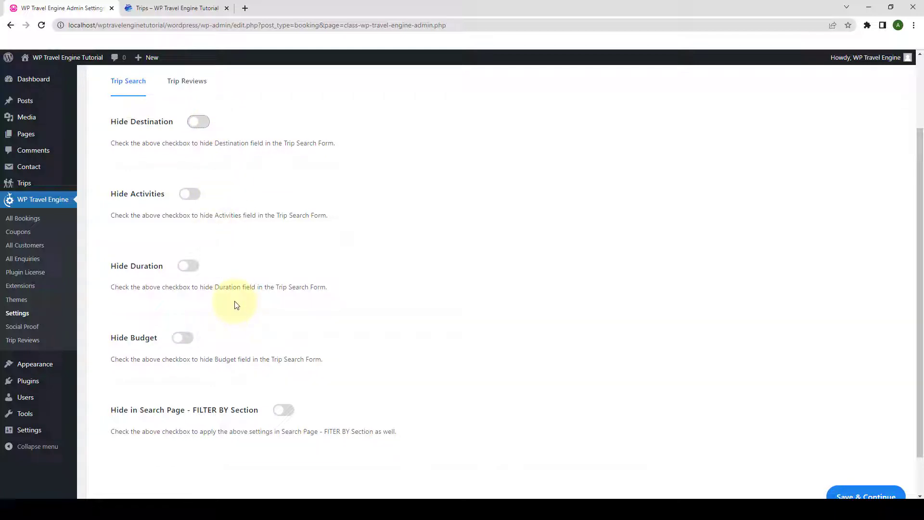
scroll(260, 305, "down", 1)
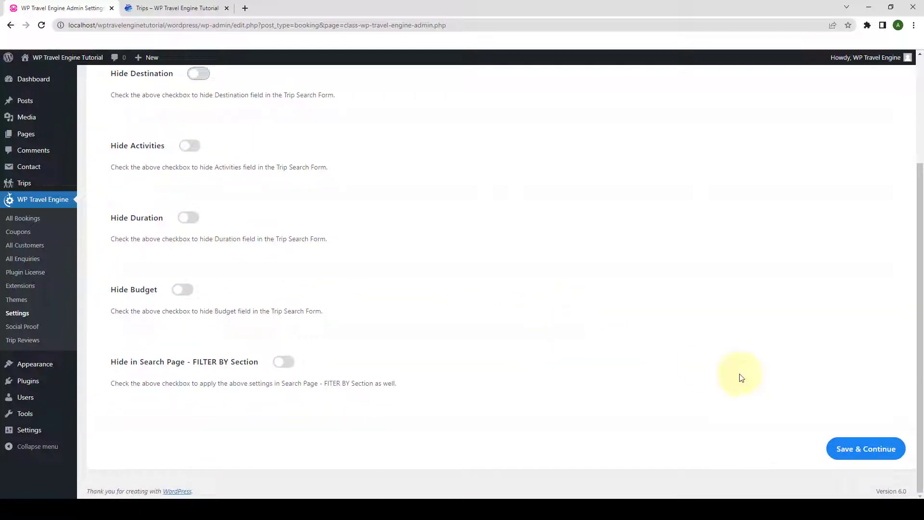
left_click(874, 456)
Reload the Trip Listing and check that all five filters are back.
left_click(177, 7)
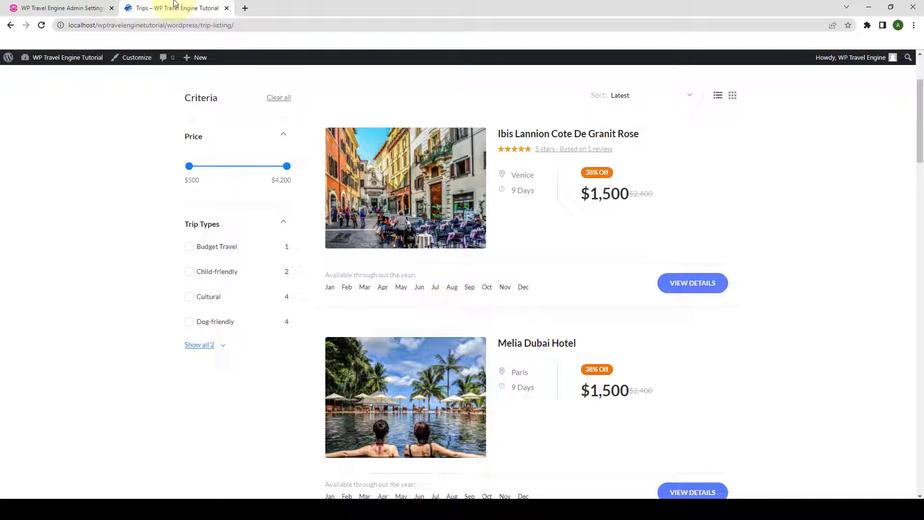
left_click(41, 25)
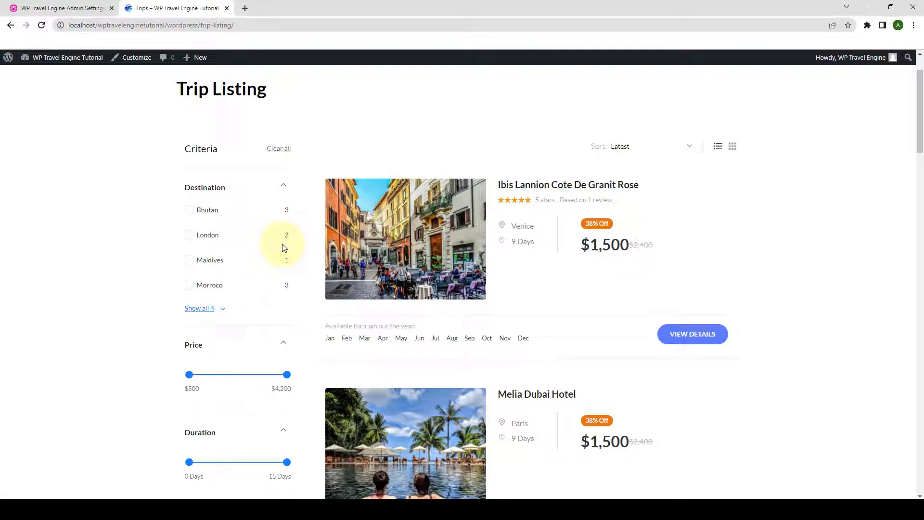
scroll(283, 302, "down", 6)
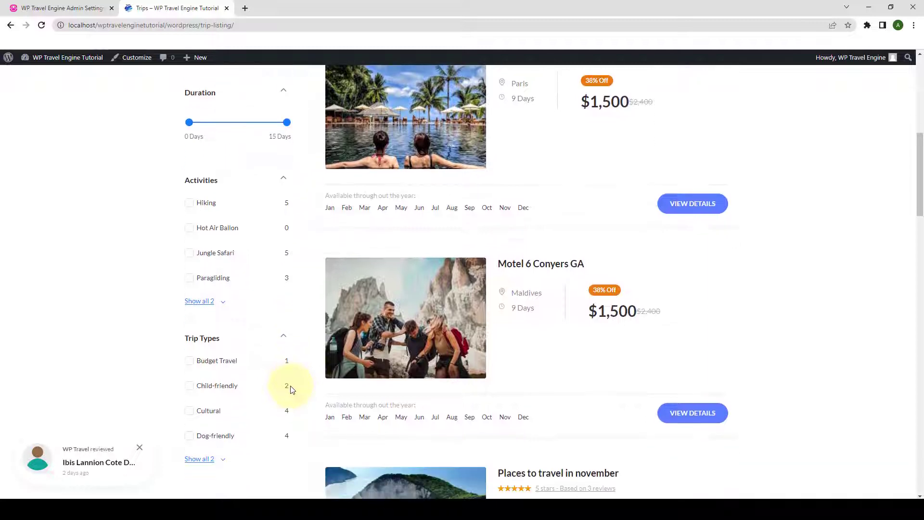
scroll(290, 390, "up", 6)
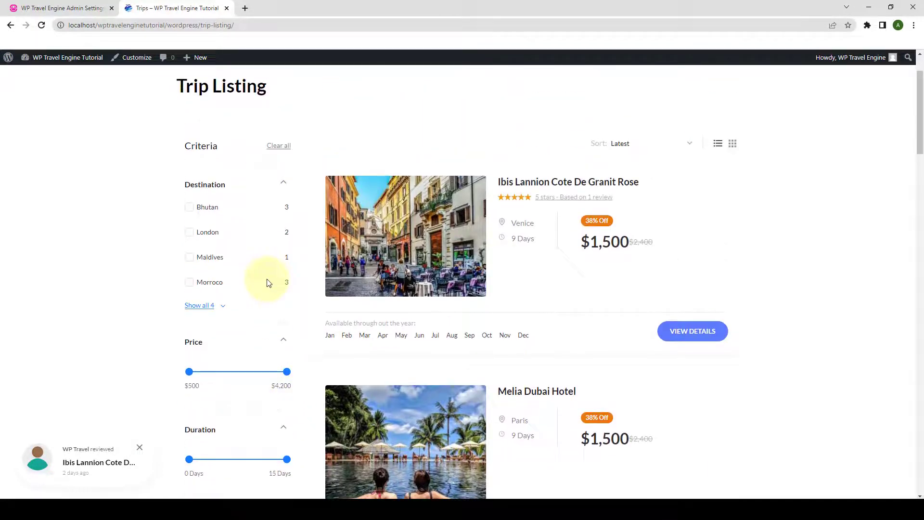
scroll(268, 282, "down", 7)
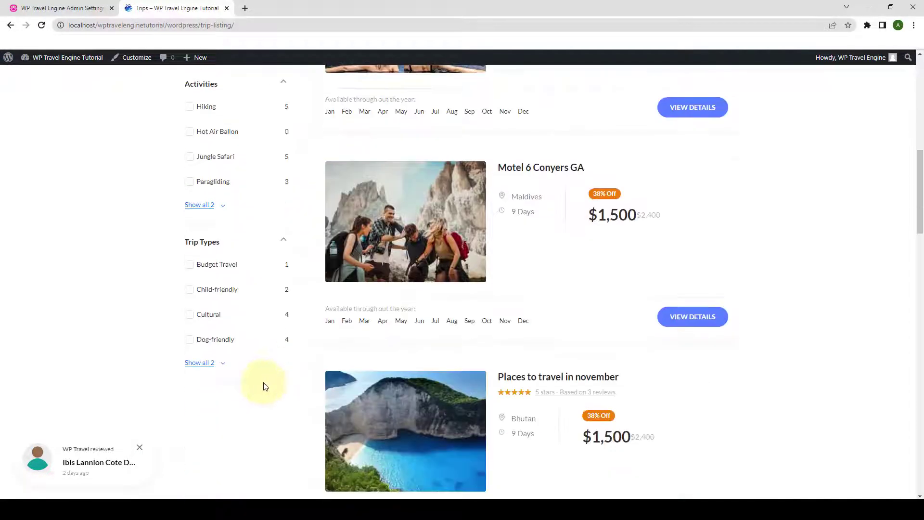
scroll(263, 352, "up", 6)
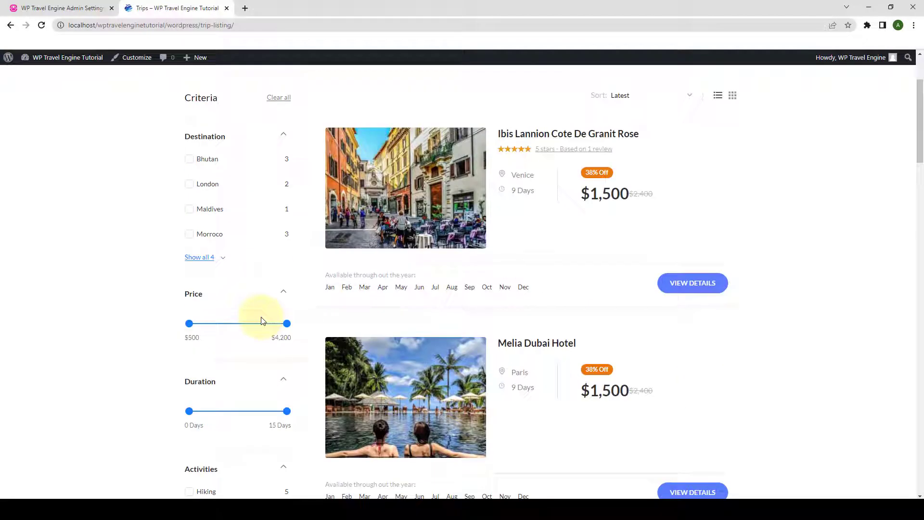
scroll(263, 320, "up", 2)
scroll(263, 321, "down", 2)
Turn on 'Hide in Search Page - FILTER BY Section' and save the settings.
left_click(72, 8)
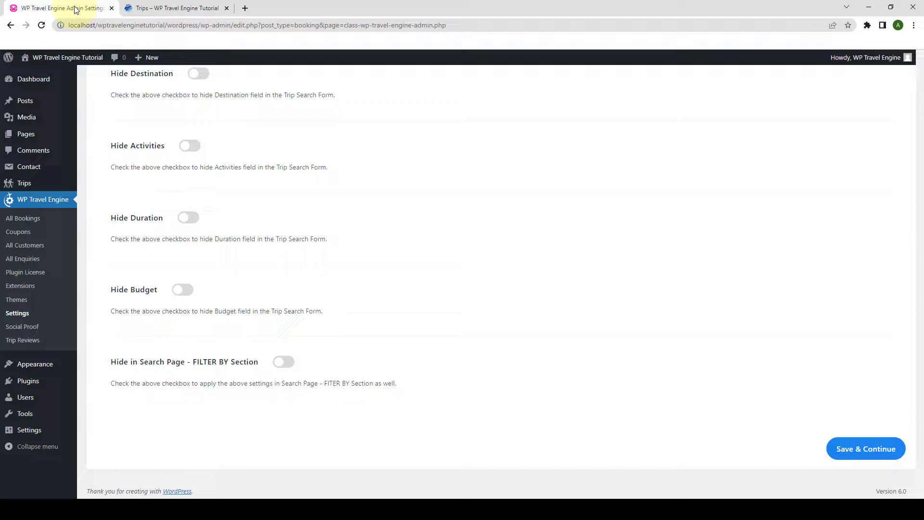
left_click(287, 363)
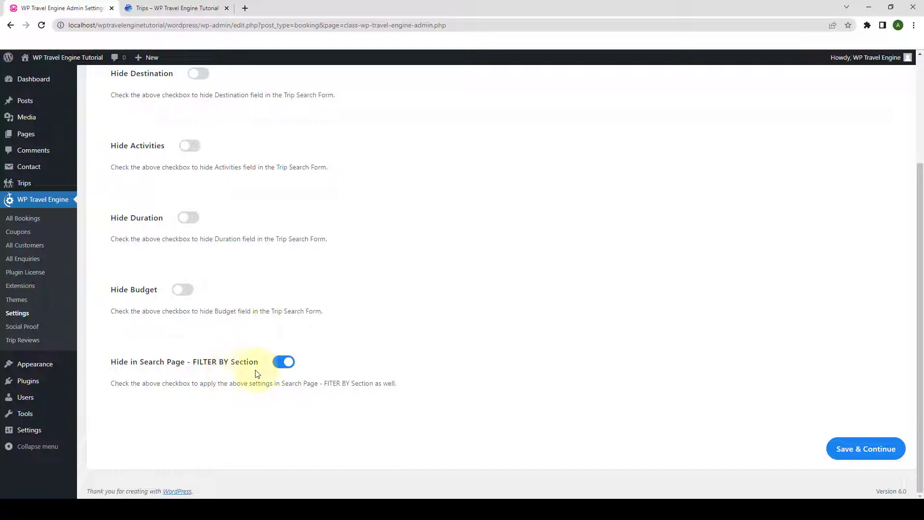
left_click(886, 455)
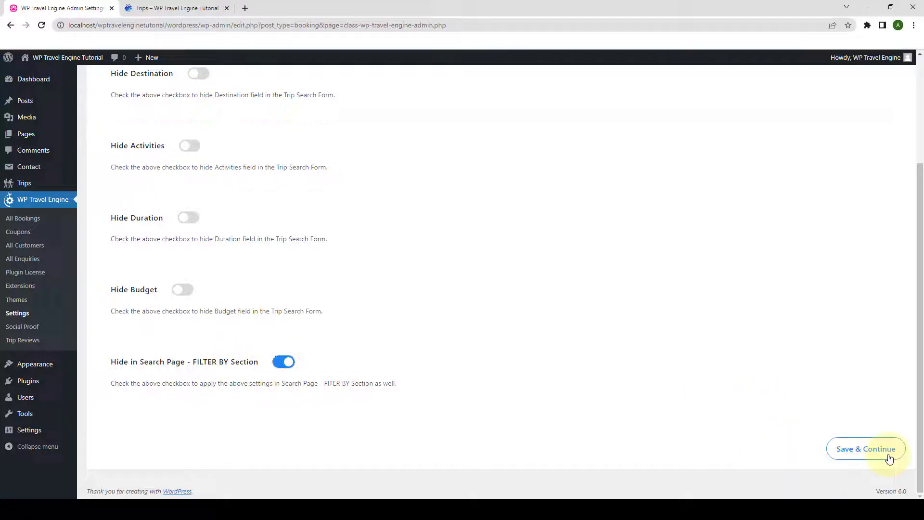
Reload the Trip Listing to confirm Criteria now shows no filters.
left_click(192, 8)
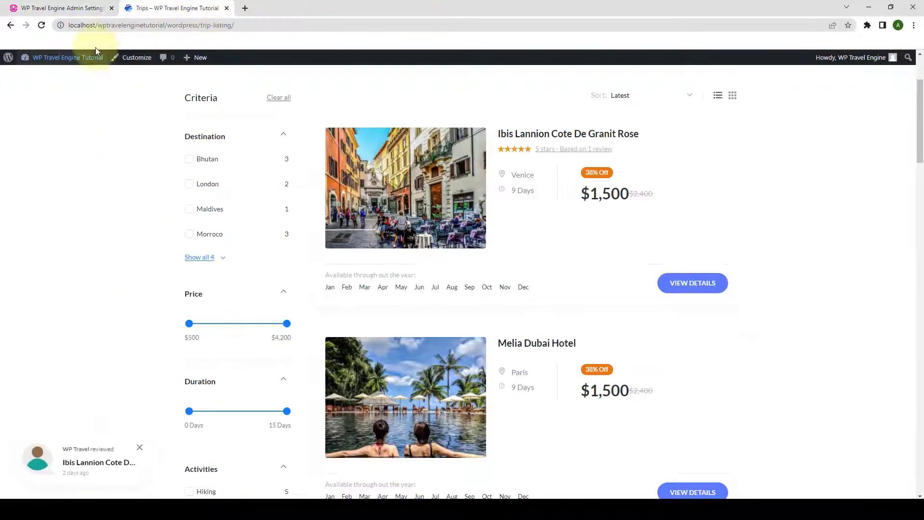
left_click(41, 25)
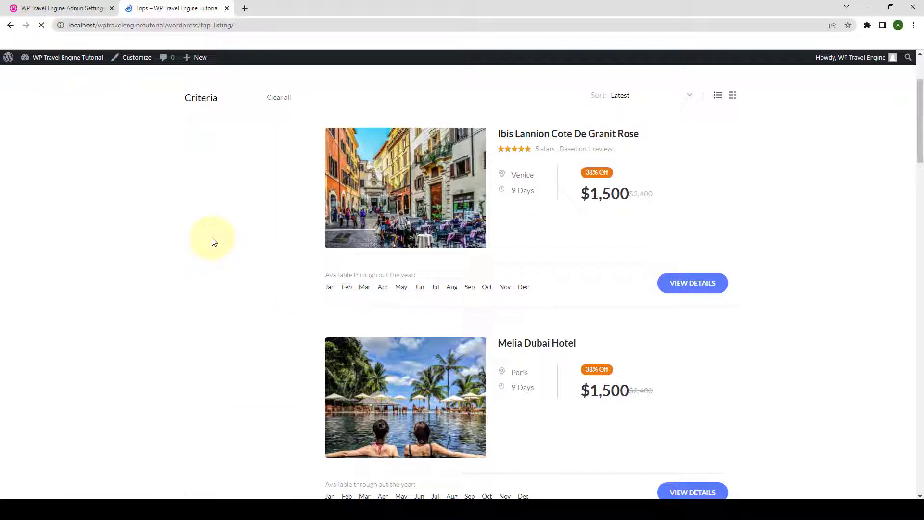
scroll(237, 353, "down", 2)
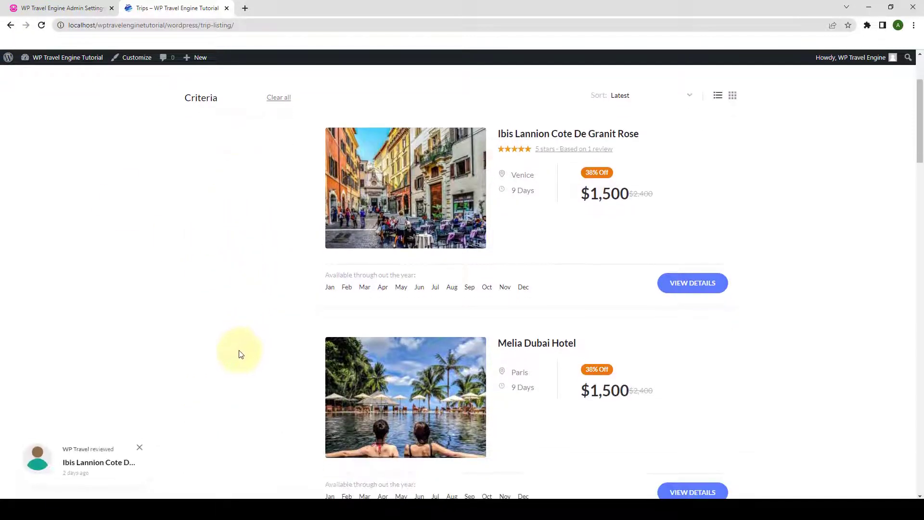
scroll(256, 254, "up", 2)
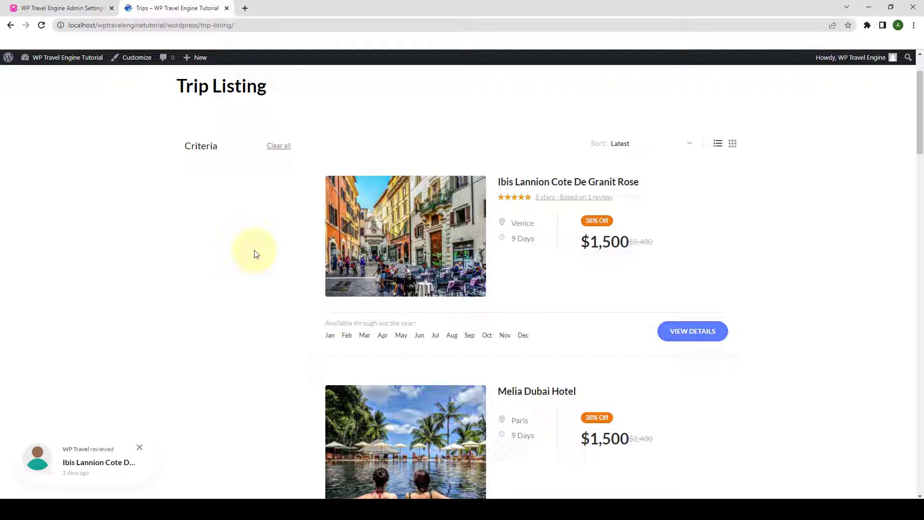
Turn off 'Hide in Search Page - FILTER BY Section' and save the settings.
left_click(52, 8)
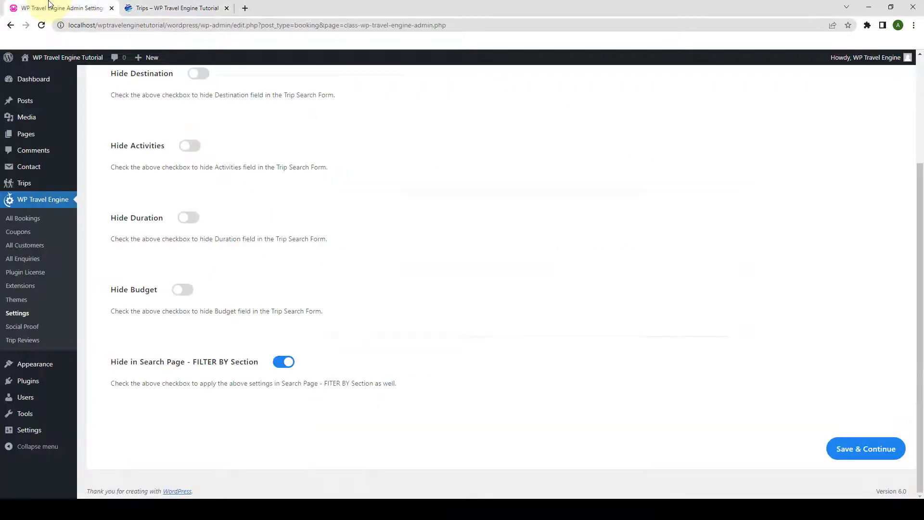
left_click(281, 362)
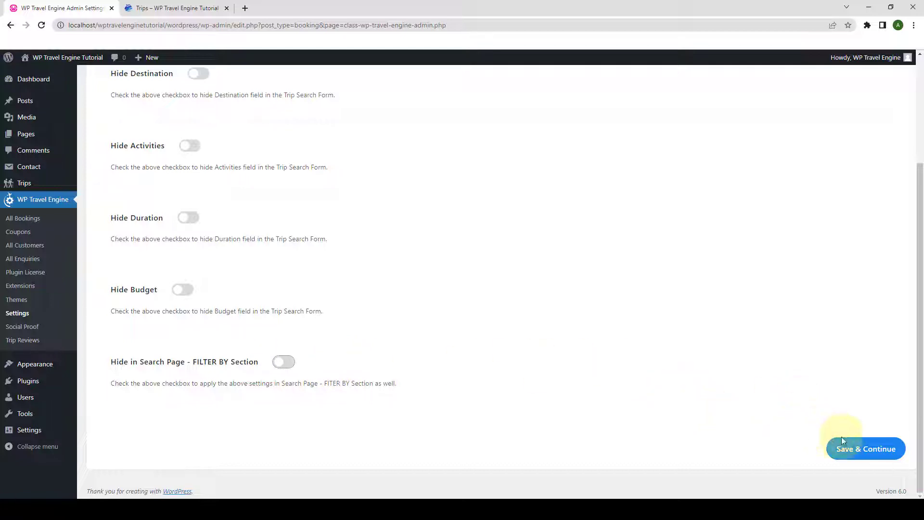
left_click(849, 450)
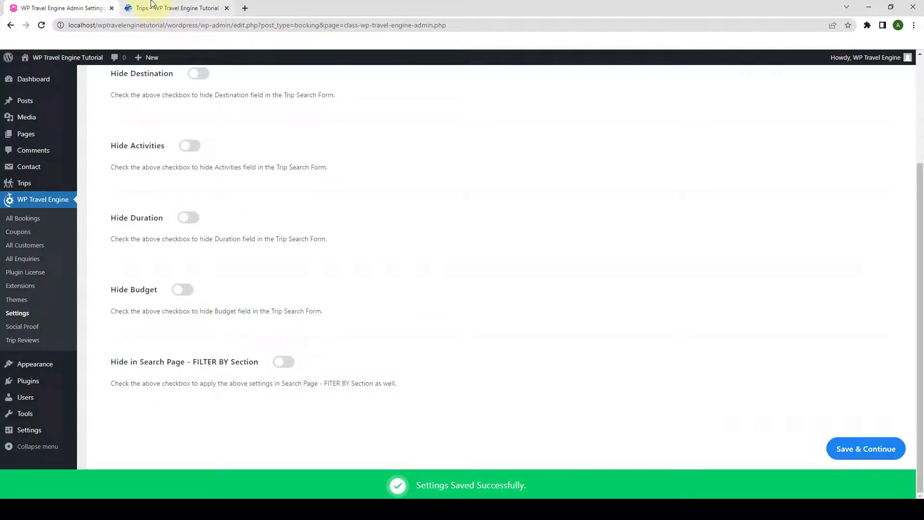
Reload the Trip Listing to see its filters return, then go to the site homepage.
left_click(163, 8)
left_click(42, 25)
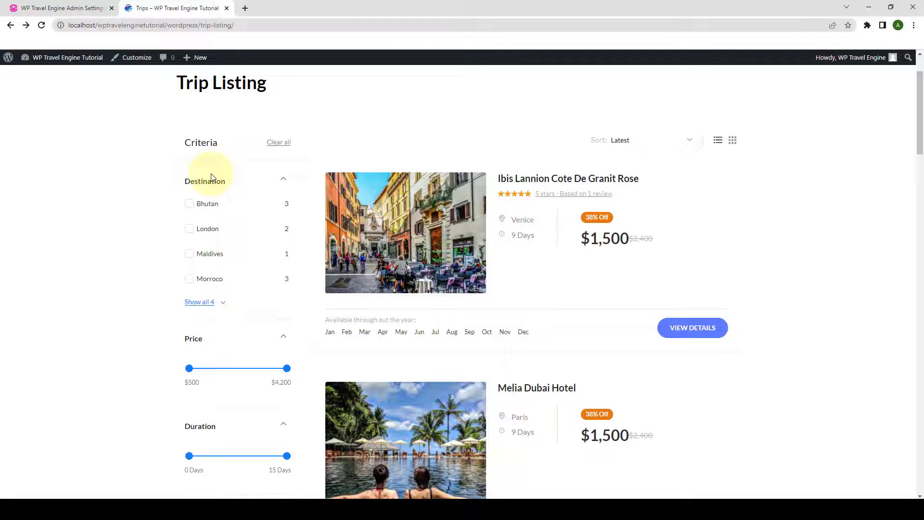
scroll(237, 355, "down", 7)
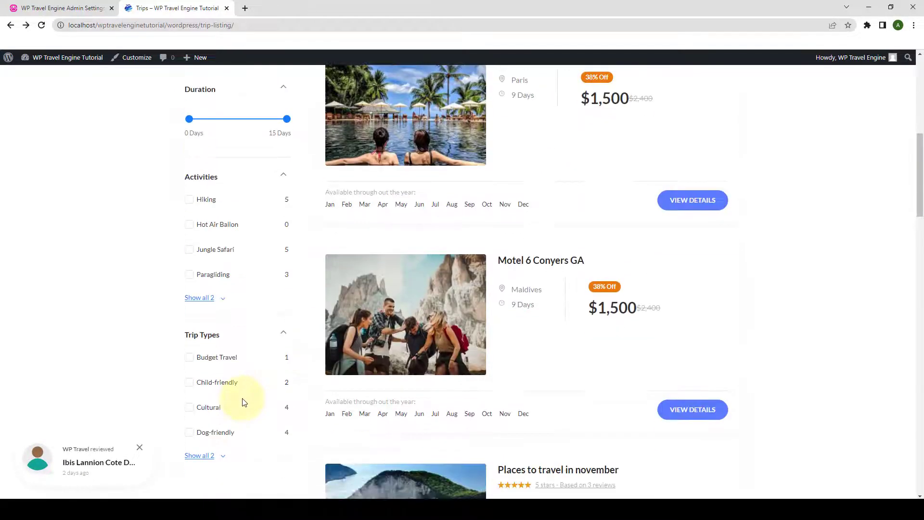
scroll(235, 354, "up", 7)
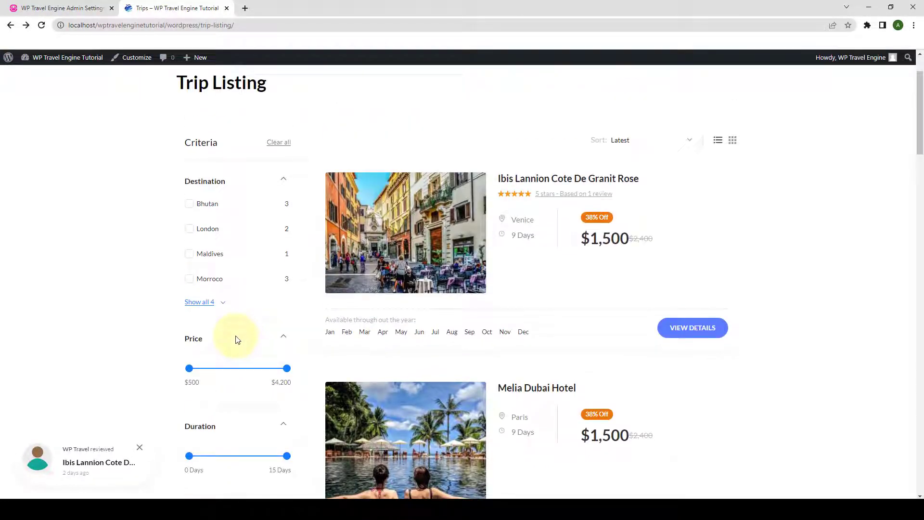
scroll(236, 340, "up", 2)
left_click(102, 83)
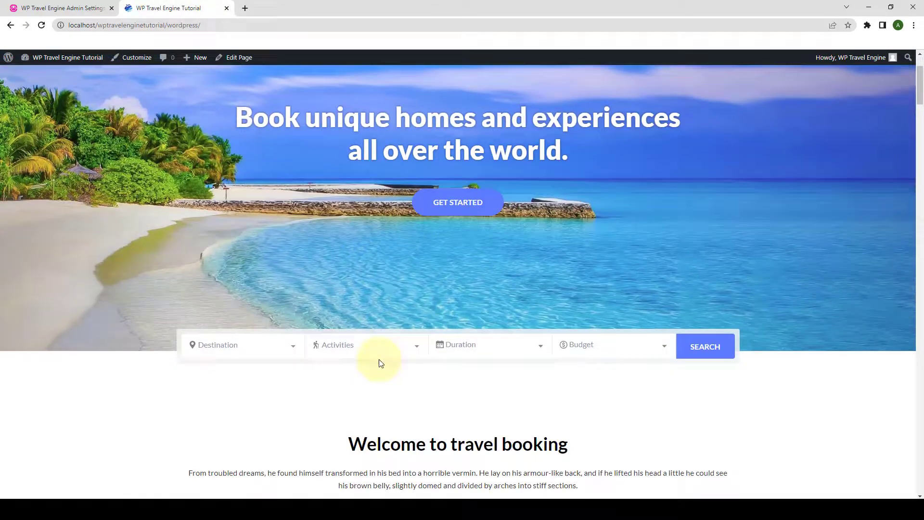
Inspect the Budget range slider in the homepage trip search bar.
scroll(380, 363, "down", 2)
left_click(592, 252)
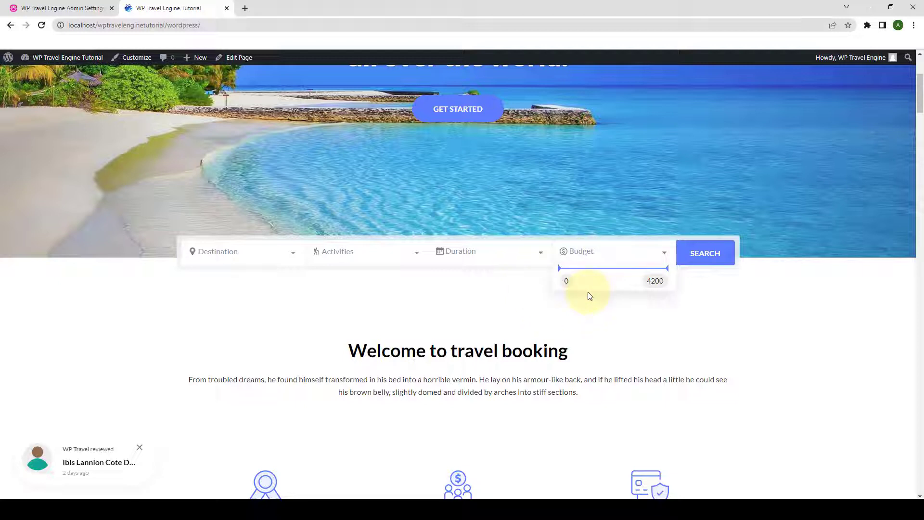
left_click(662, 252)
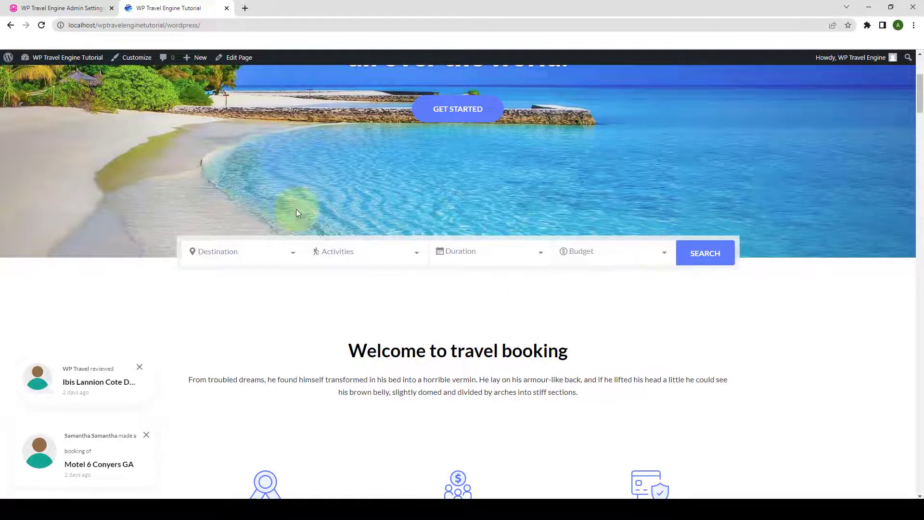
Switch on Hide Budget, save, and reload the homepage to confirm Budget is gone.
left_click(92, 8)
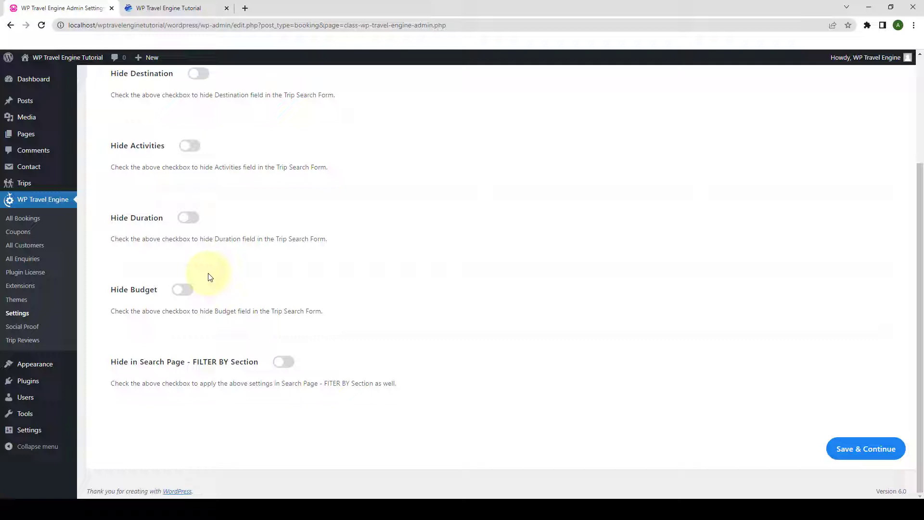
left_click(185, 290)
left_click(856, 448)
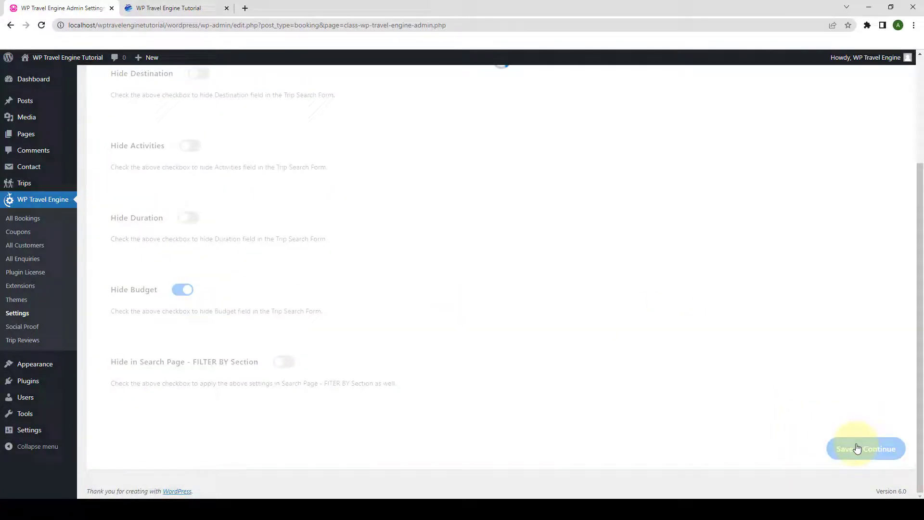
left_click(185, 7)
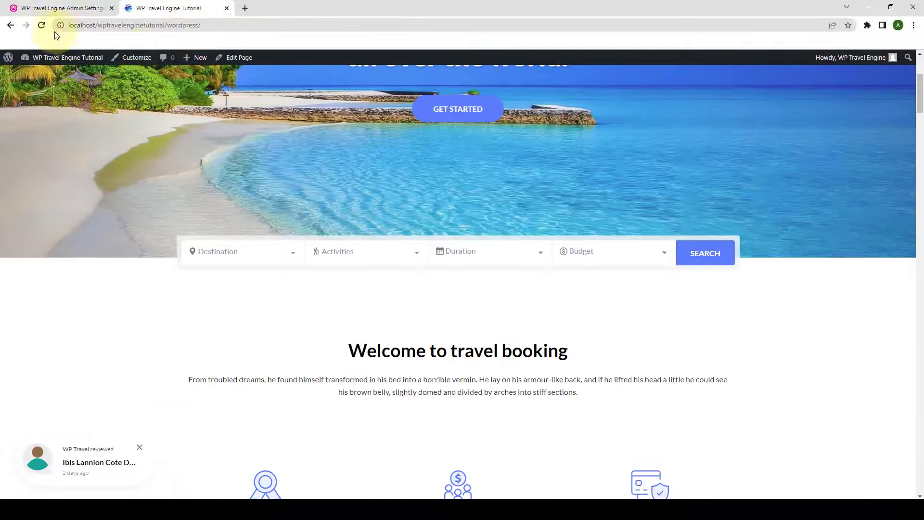
left_click(41, 25)
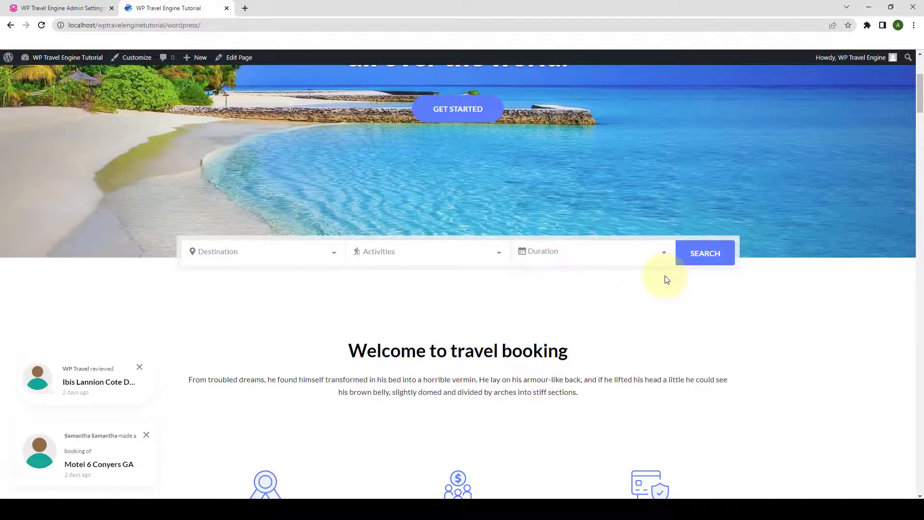
Switch Hide Budget back off, save, and reload the homepage to see Budget return.
left_click(87, 8)
left_click(188, 289)
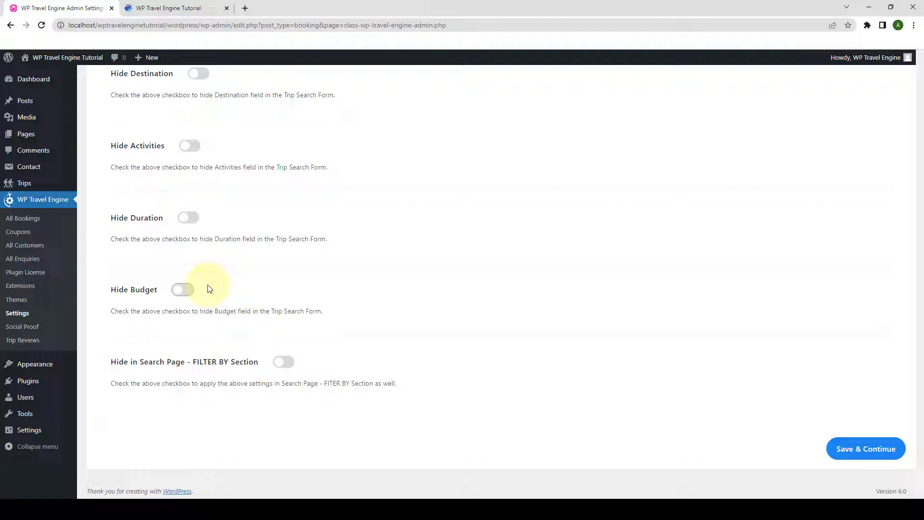
left_click(839, 447)
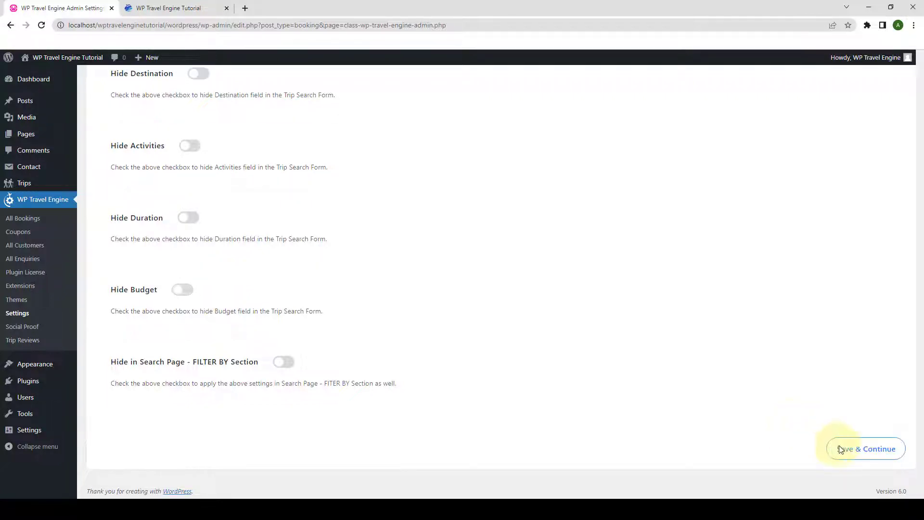
left_click(166, 8)
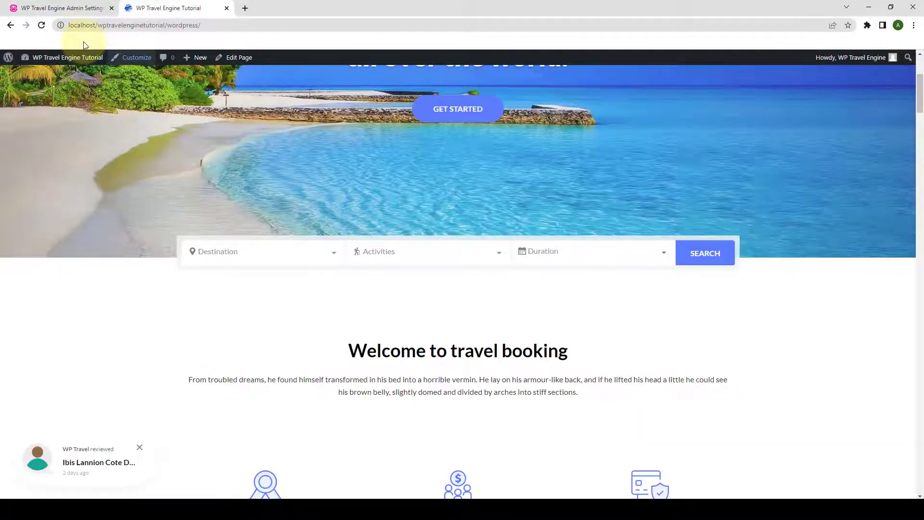
left_click(42, 27)
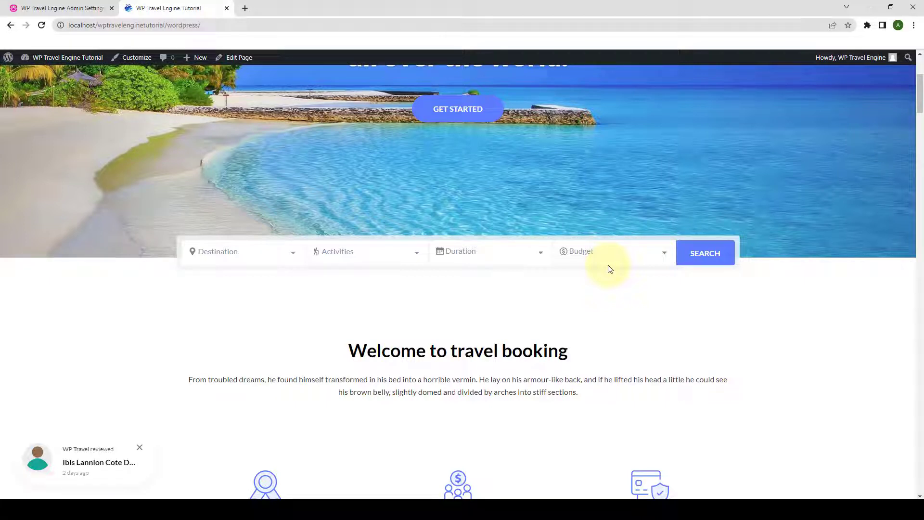
Upload 'Trip Fixed Starting Dates.zip' through Plugins › Add New, install it and activate it.
left_click(77, 8)
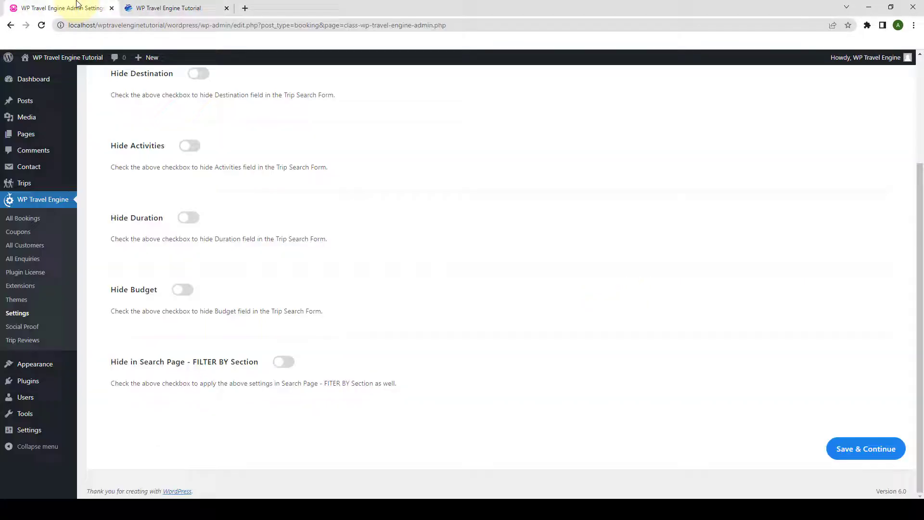
mouse_move(39, 382)
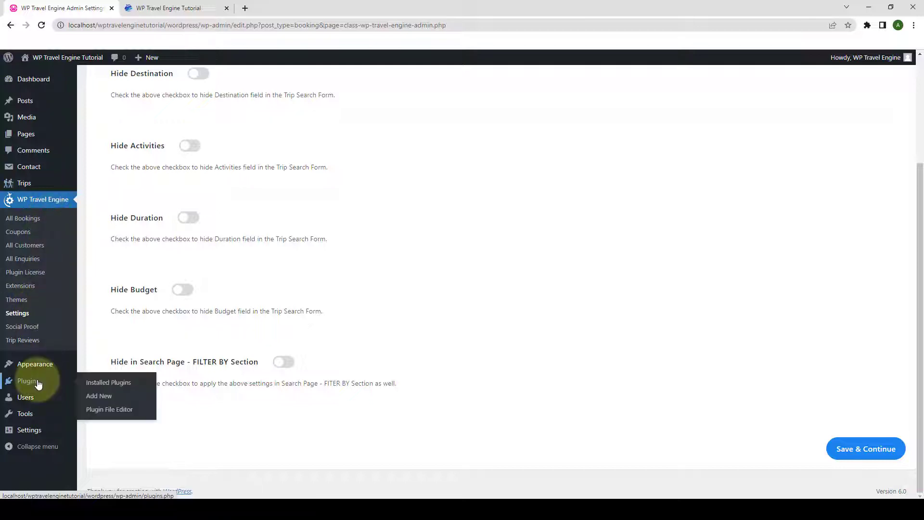
left_click(110, 398)
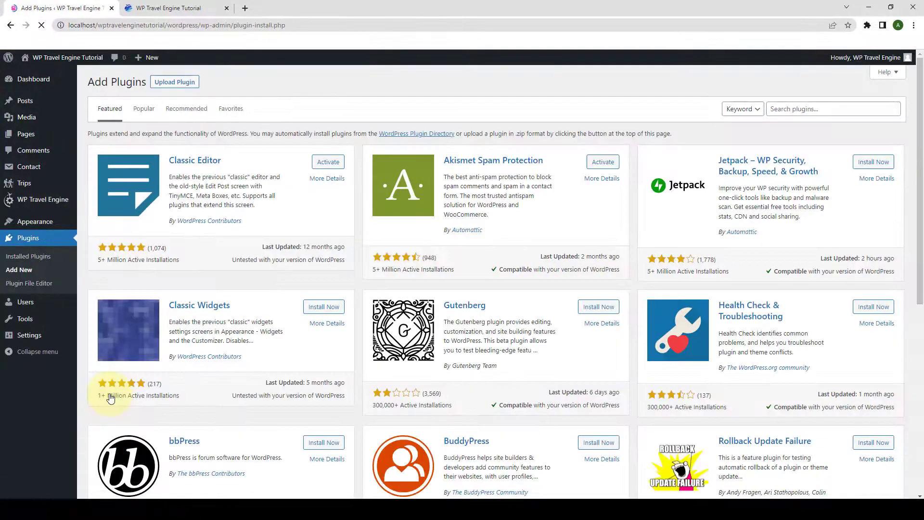
left_click(185, 83)
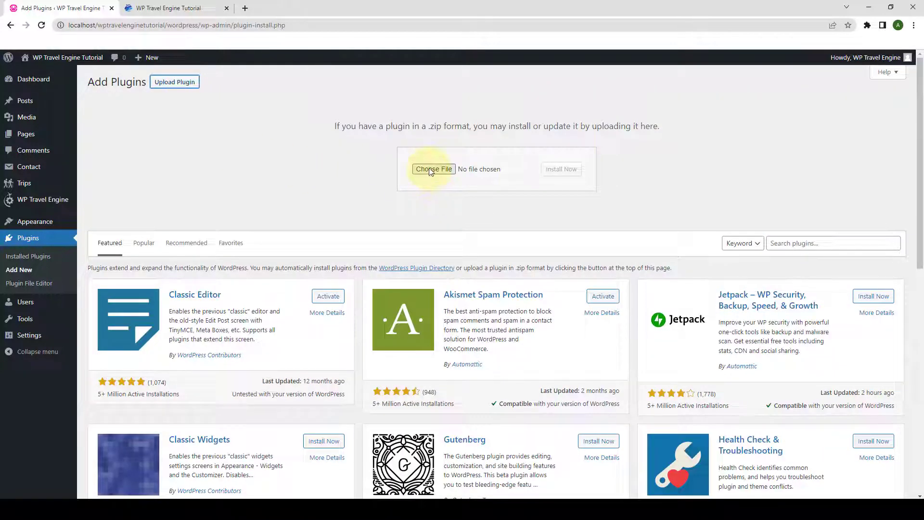
left_click(432, 170)
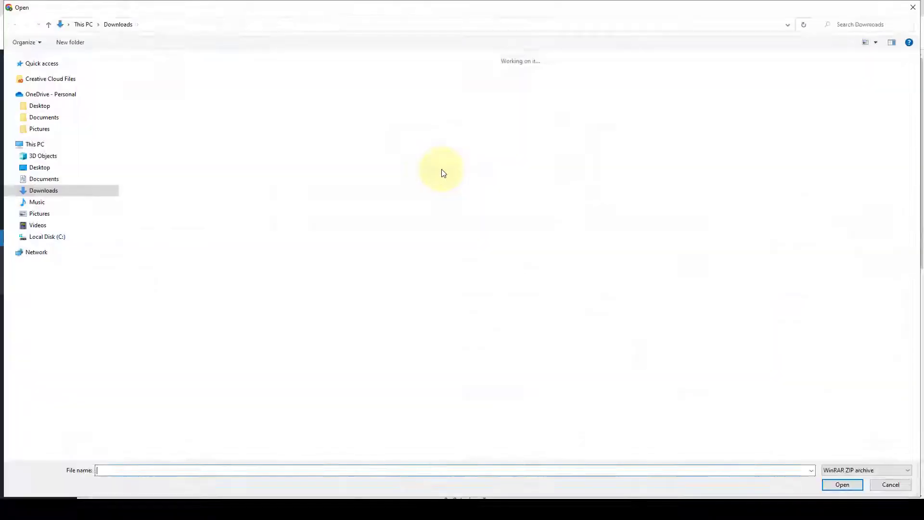
left_click(146, 76)
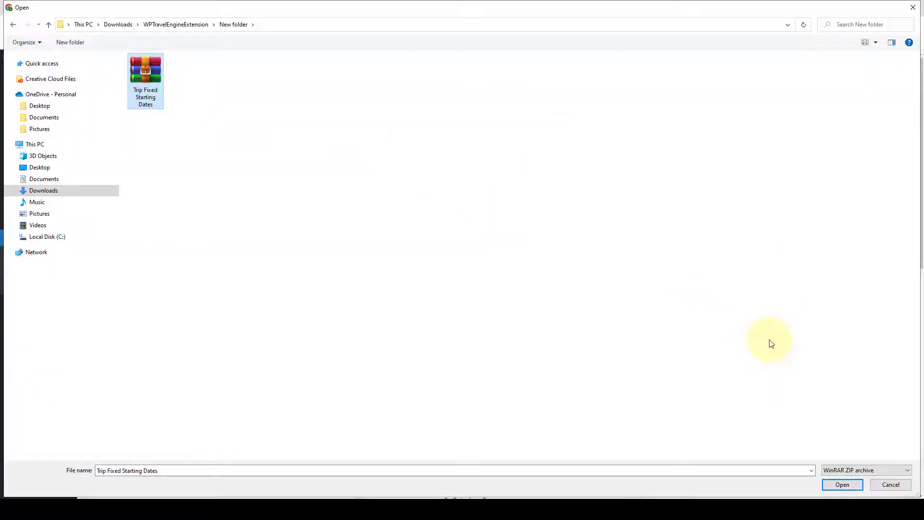
left_click(842, 485)
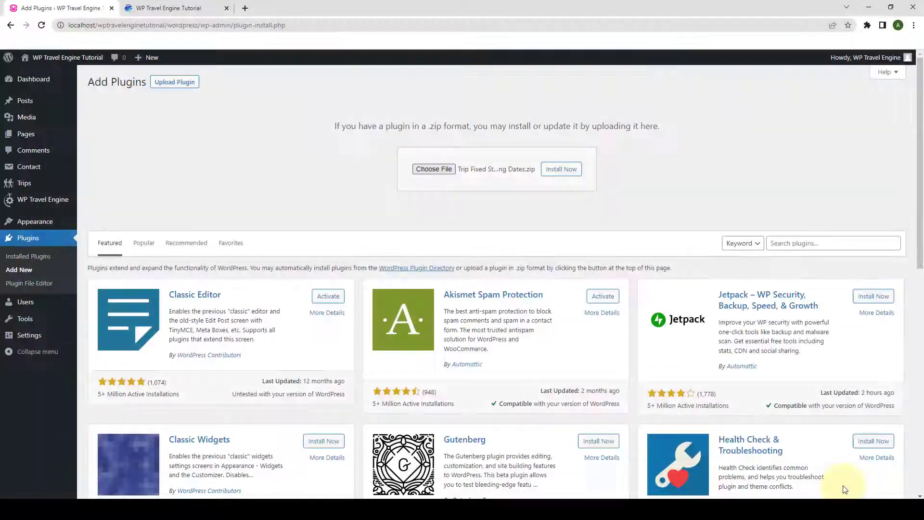
left_click(560, 175)
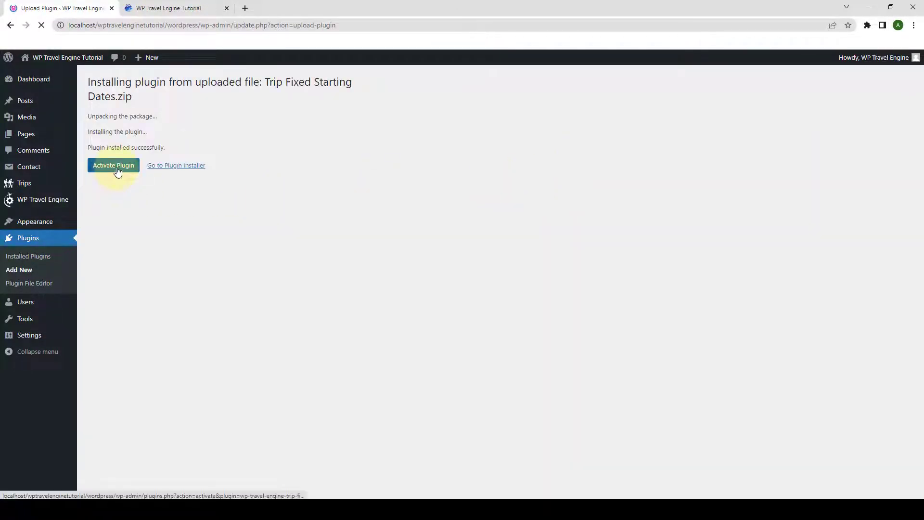
left_click(117, 171)
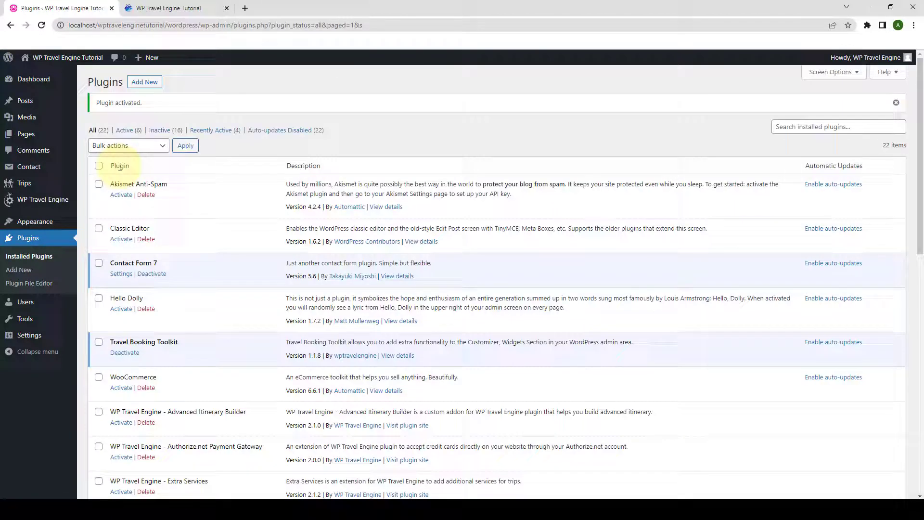
Open the TRIPS listing page on the site's front end.
scroll(121, 166, "down", 2)
scroll(120, 166, "down", 7)
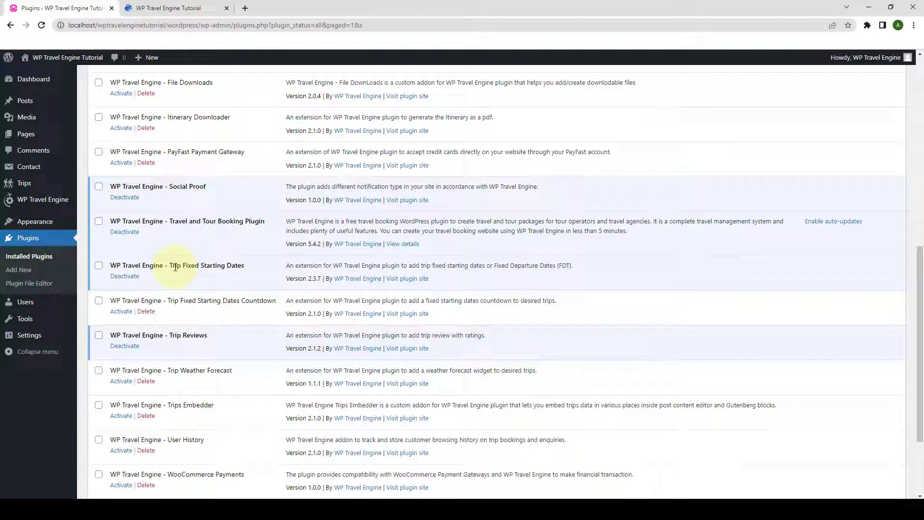
left_click(169, 4)
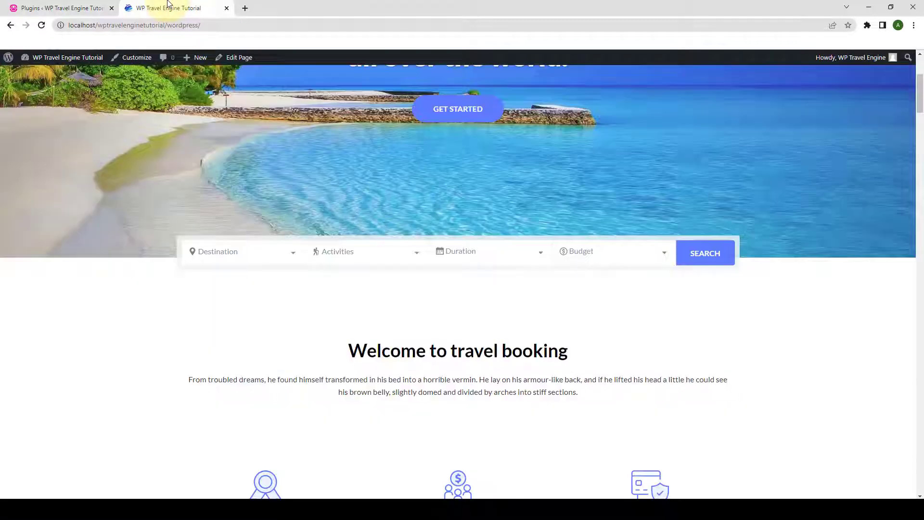
scroll(412, 222, "up", 5)
left_click(608, 82)
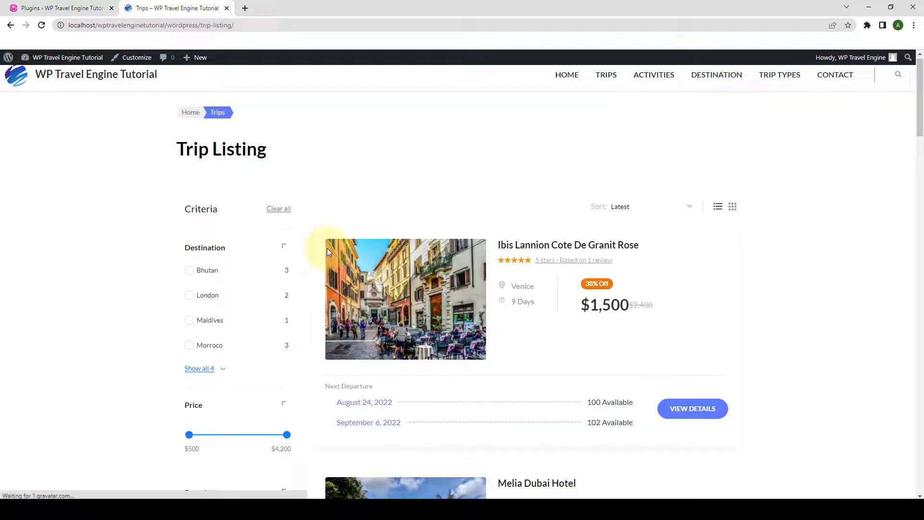
scroll(323, 253, "down", 5)
scroll(321, 253, "down", 10)
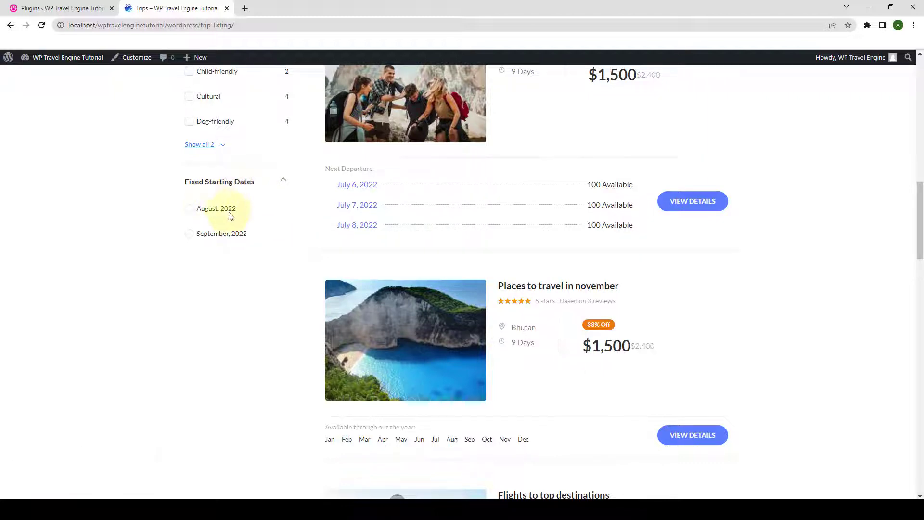
Filter trips by Fixed Starting Dates, August 2022 then September 2022, narrowing to one trip.
left_click(192, 210)
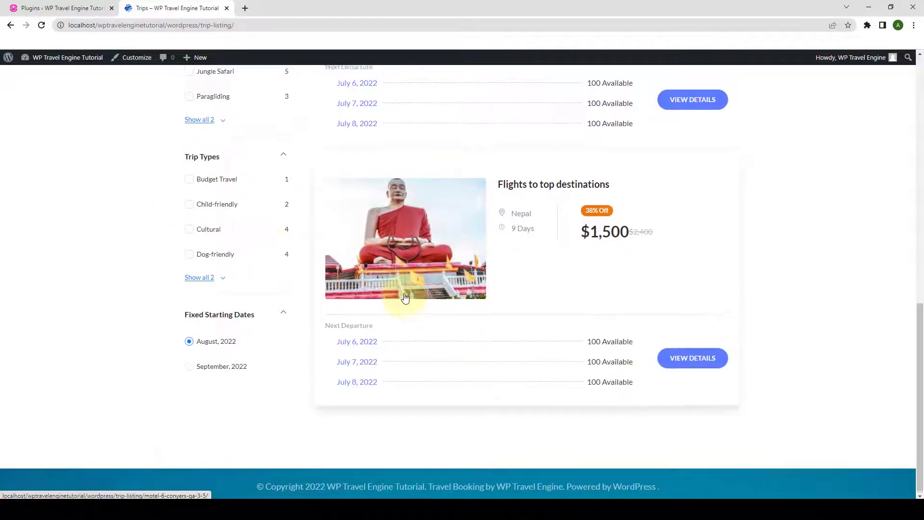
scroll(409, 262, "up", 5)
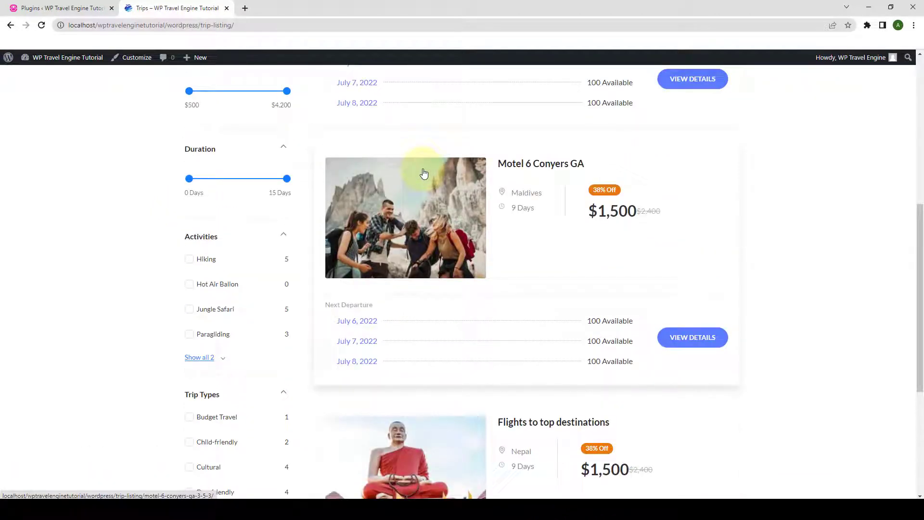
scroll(424, 174, "up", 6)
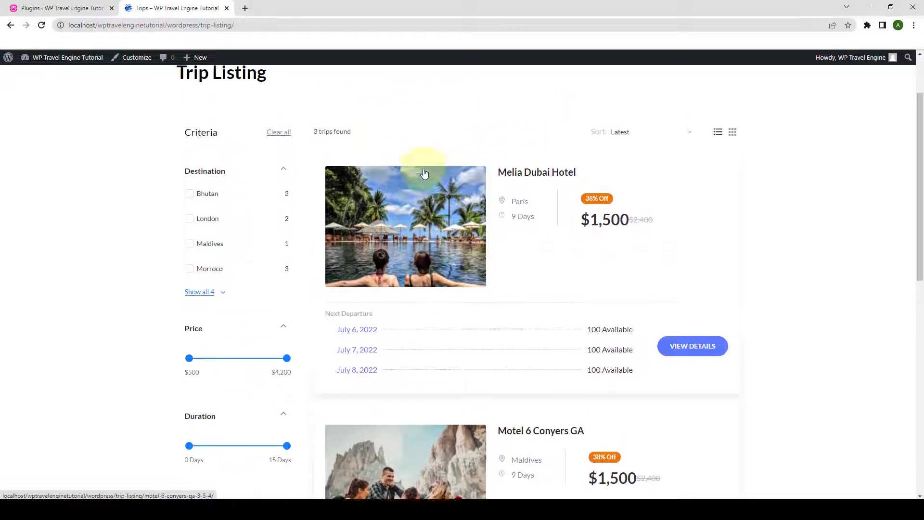
scroll(425, 177, "down", 11)
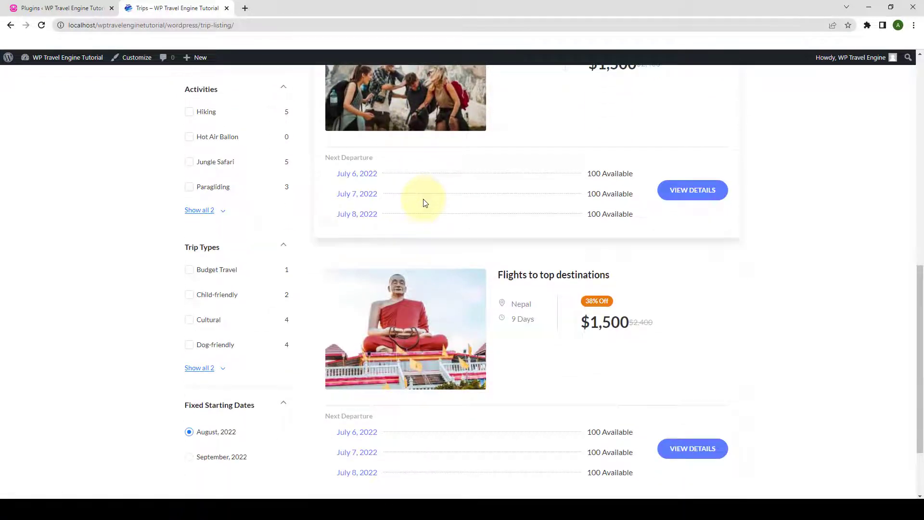
left_click(190, 363)
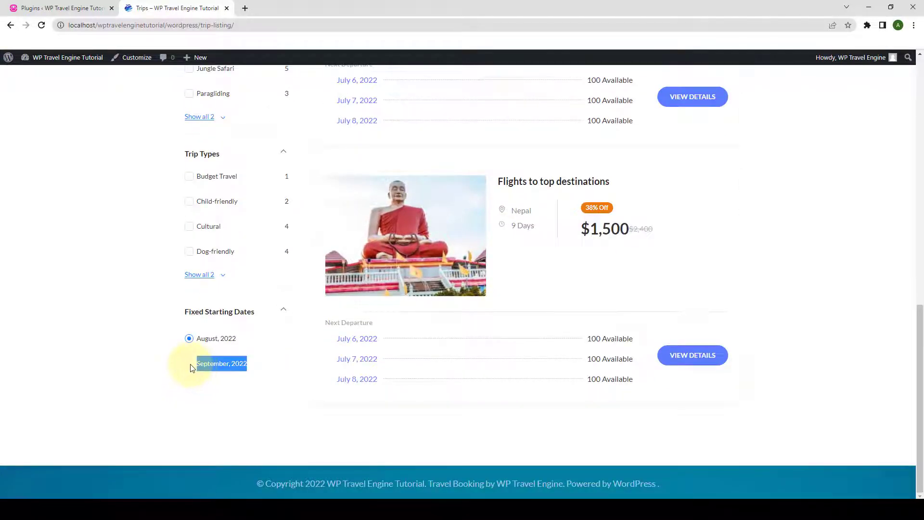
scroll(431, 330, "up", 10)
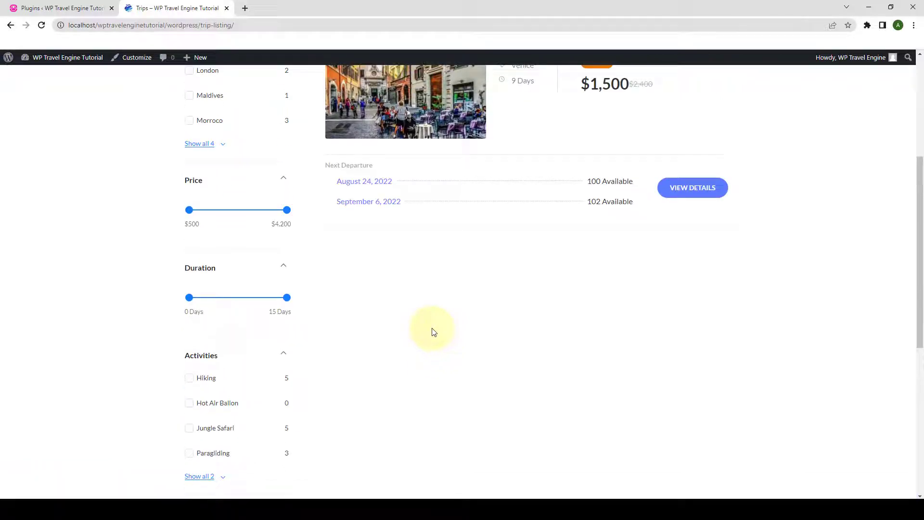
scroll(486, 318, "up", 1)
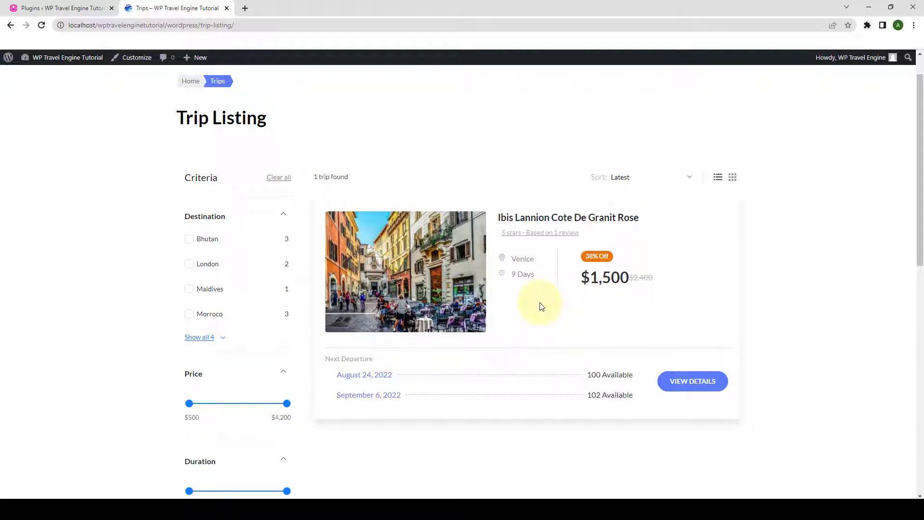
scroll(541, 306, "up", 1)
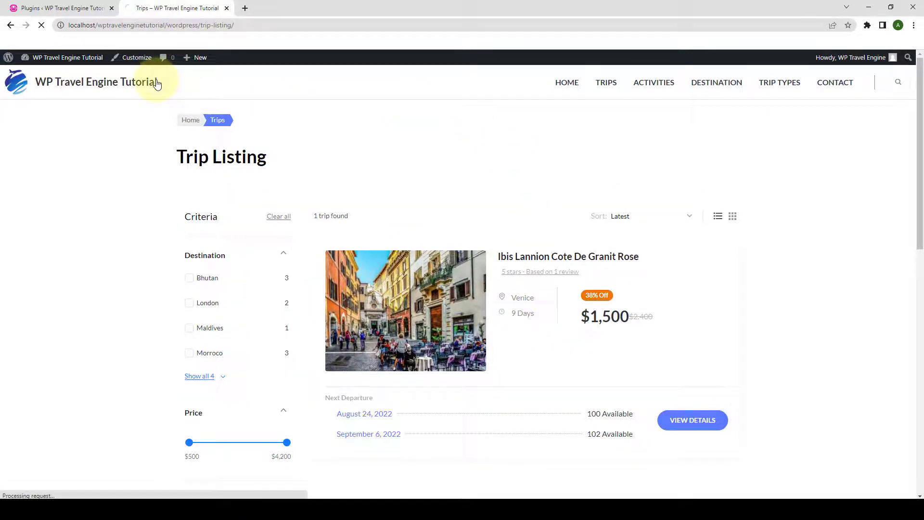
Switch on Hide Fixed Starting Dates under WP Travel Engine Settings > Extensions and save.
scroll(547, 275, "down", 1)
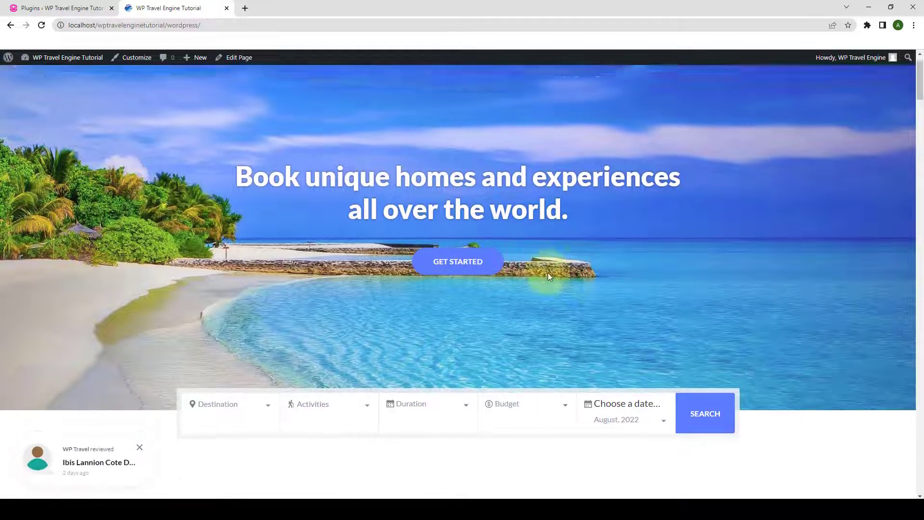
scroll(547, 272, "down", 3)
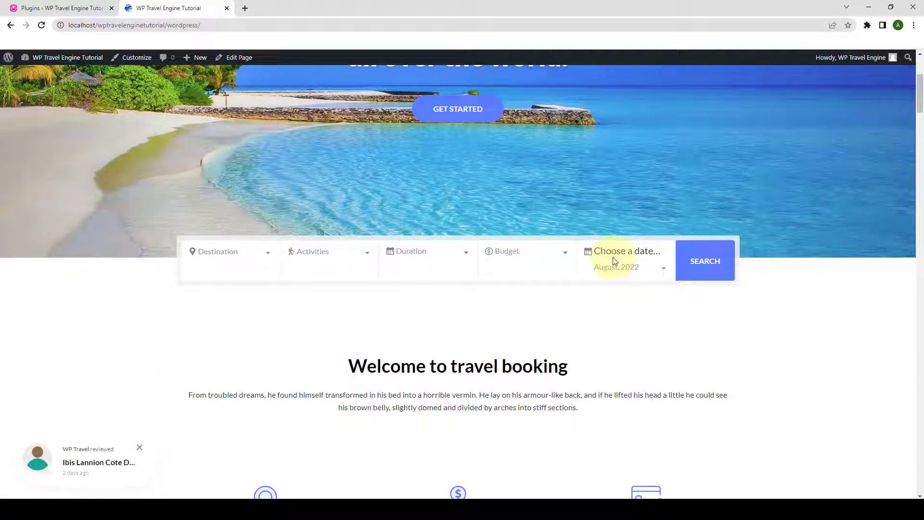
left_click(28, 6)
mouse_move(68, 206)
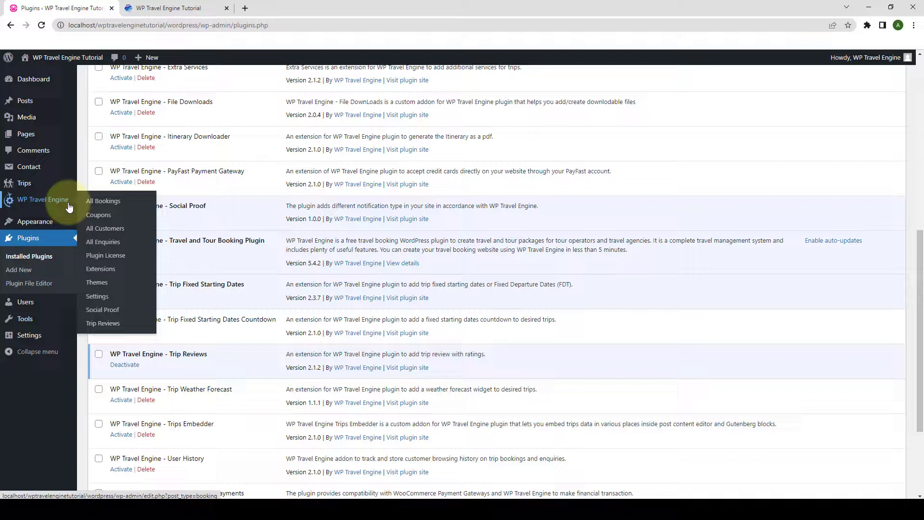
left_click(97, 295)
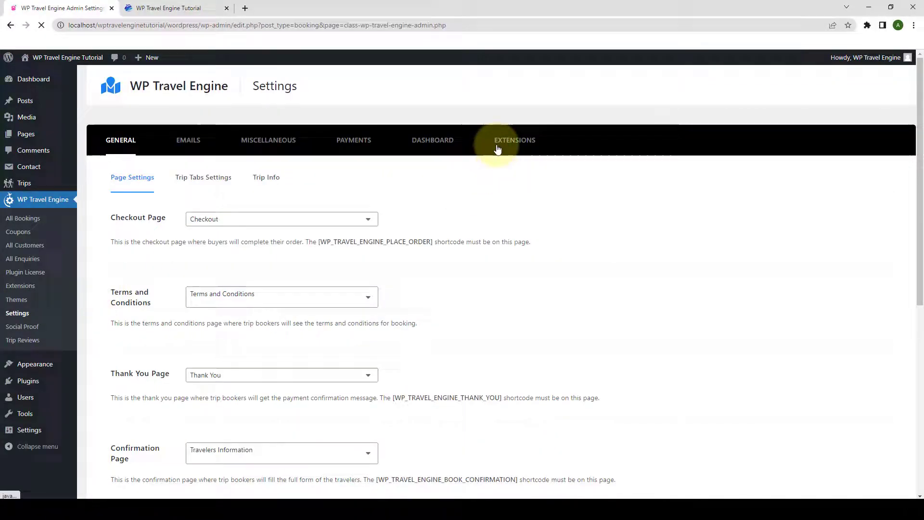
left_click(518, 147)
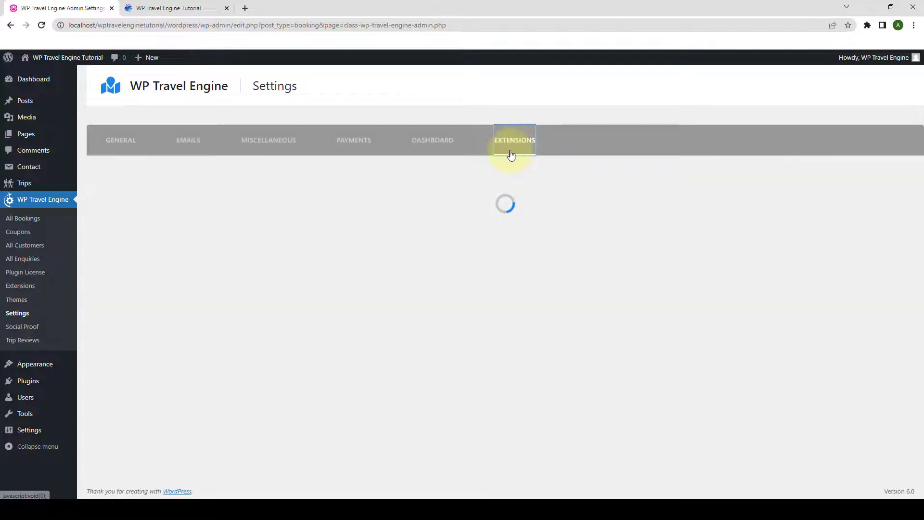
scroll(136, 182, "down", 1)
scroll(134, 185, "down", 4)
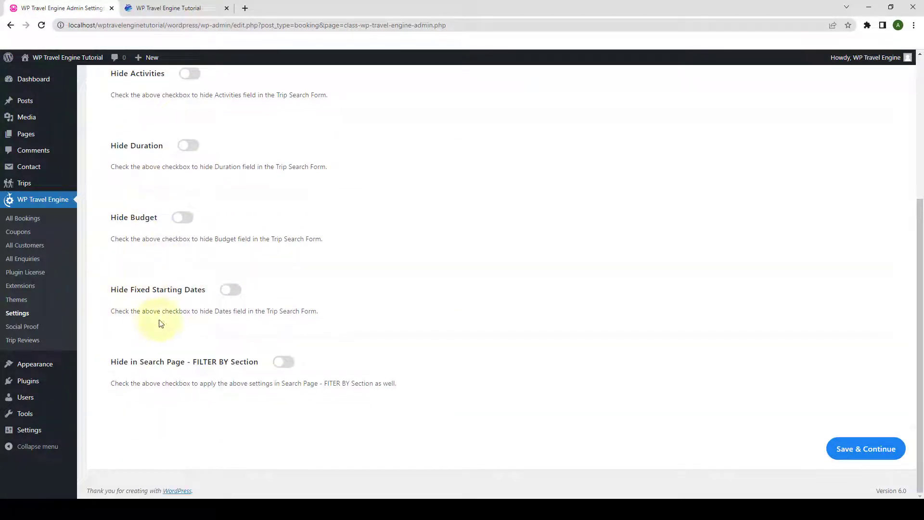
left_click(231, 291)
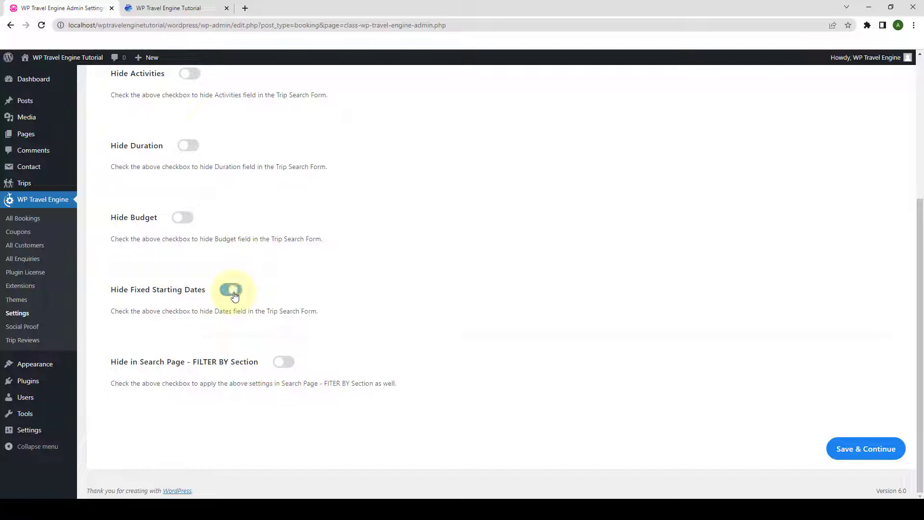
left_click(857, 454)
left_click(185, 8)
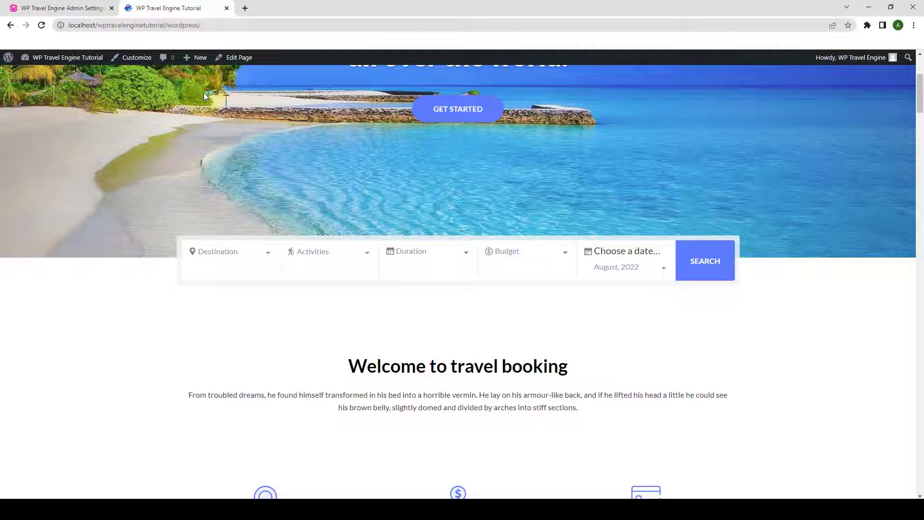
Reload the homepage to confirm the search form shows only Destination, Activities, Duration and Budget.
left_click(42, 27)
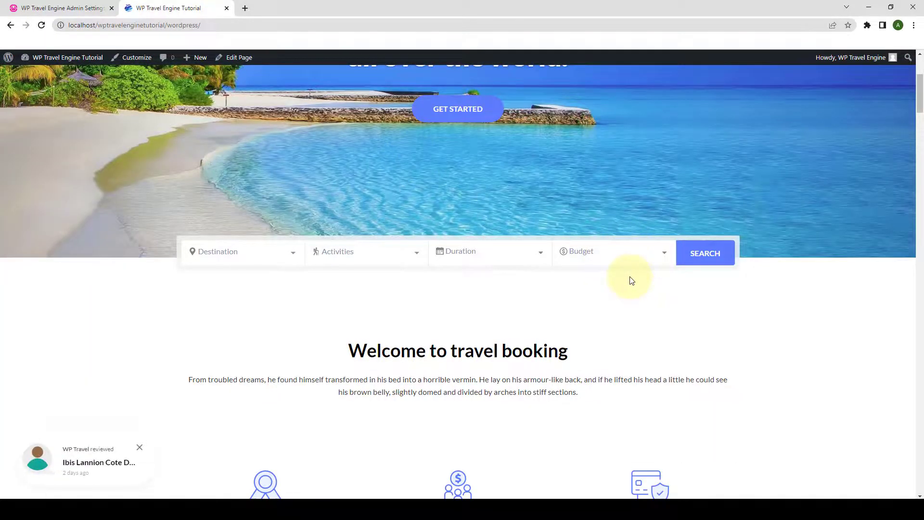
scroll(631, 280, "up", 3)
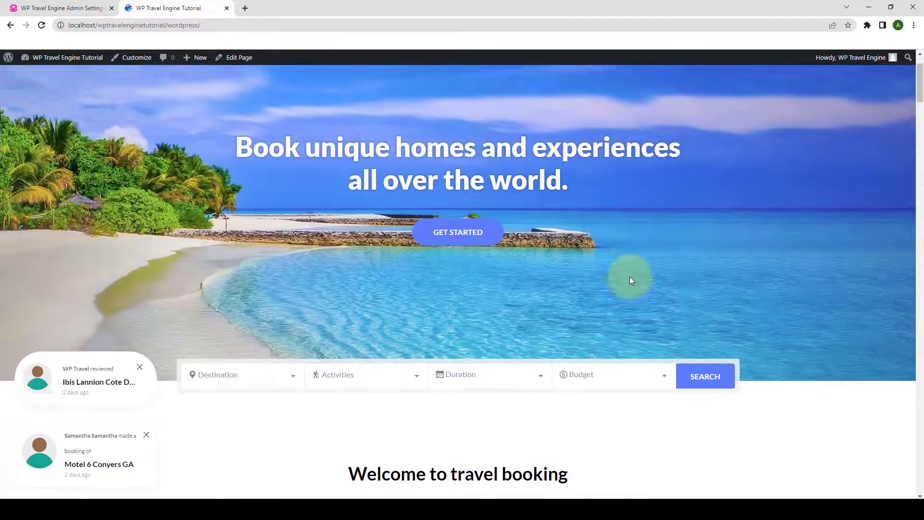